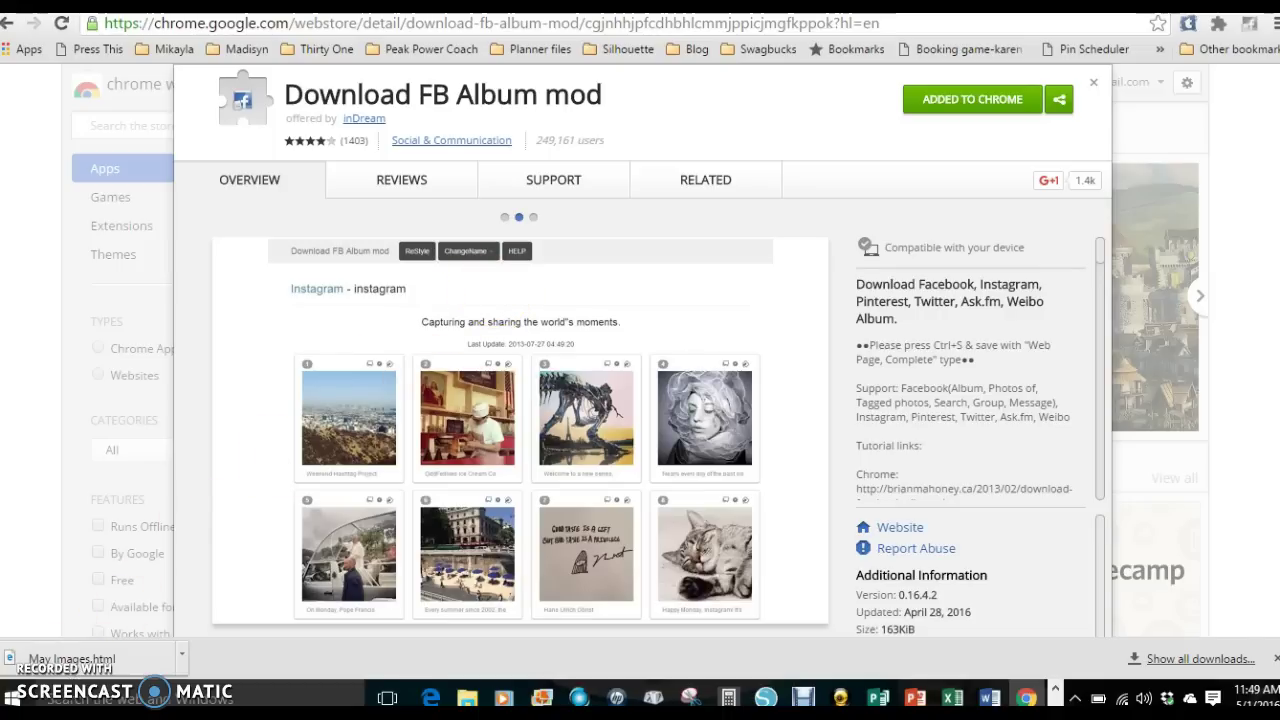
Open the Download FB Album mod extension page in the Chrome Web Store from the Google search results.
{"action": "left_click", "coordinate": [9, 24]}
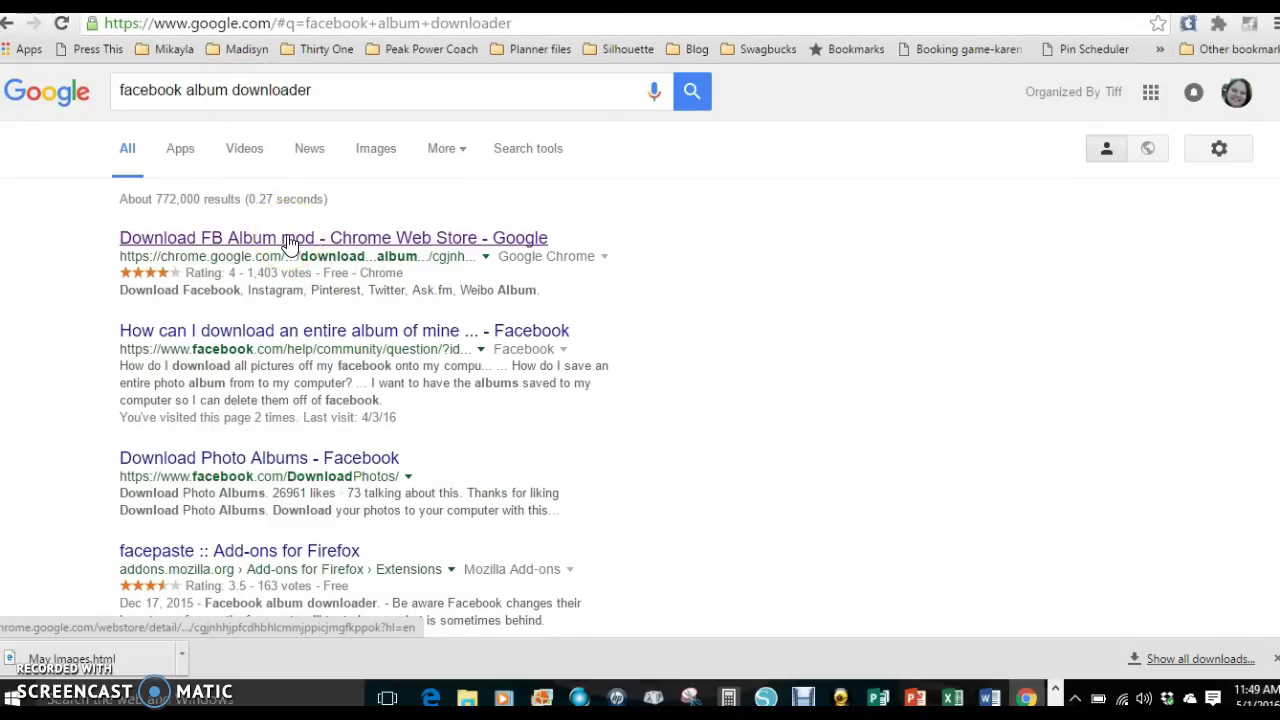
{"action": "left_click", "coordinate": [288, 240]}
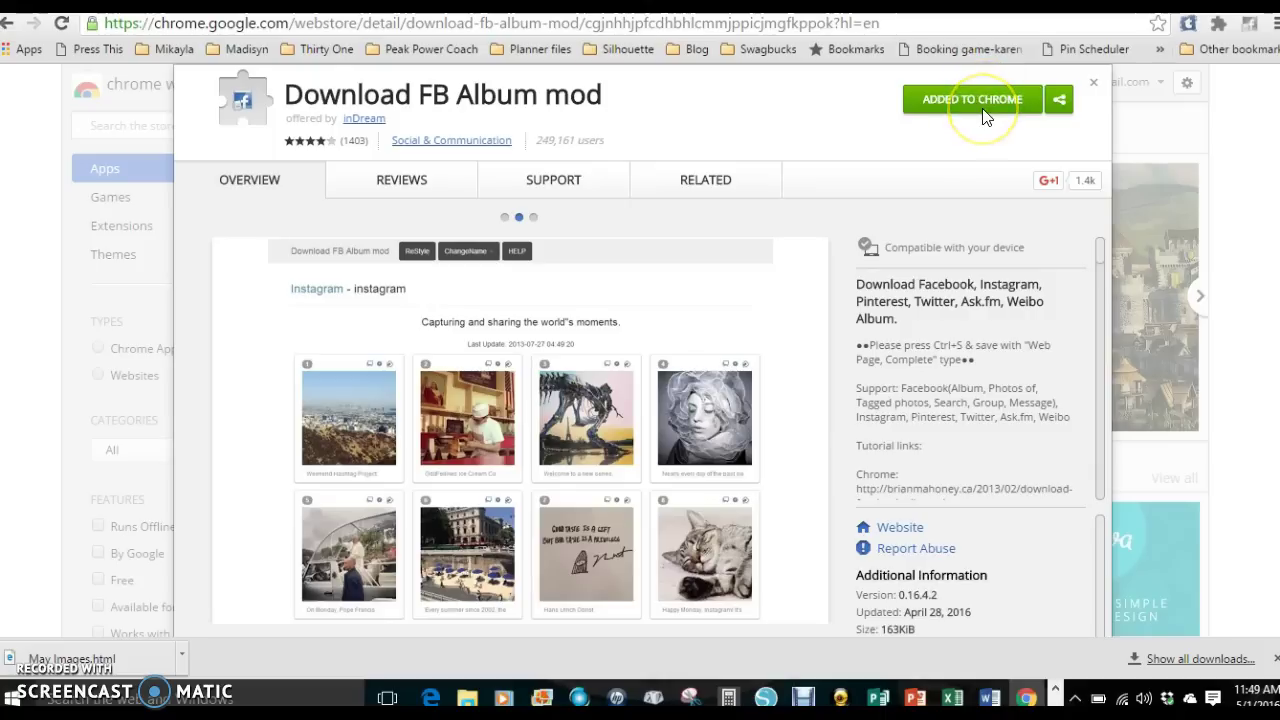
{"action": "left_click", "coordinate": [979, 101]}
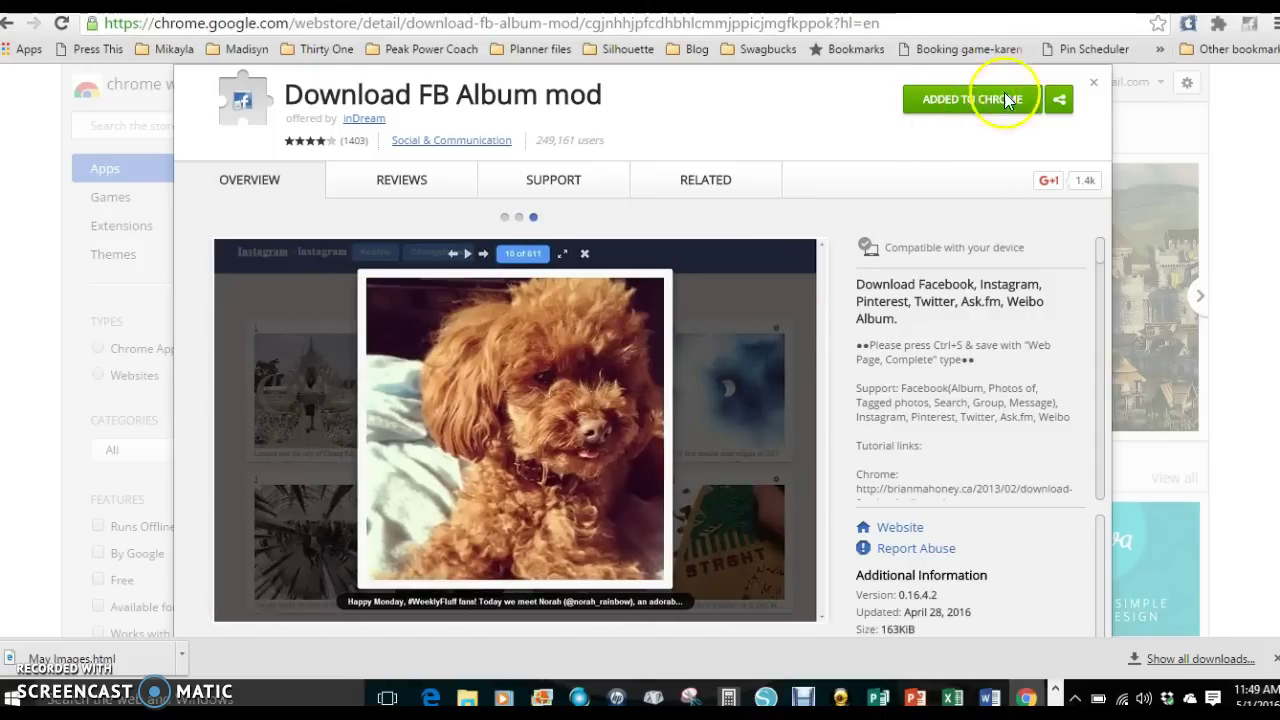
{"action": "left_click", "coordinate": [1093, 85]}
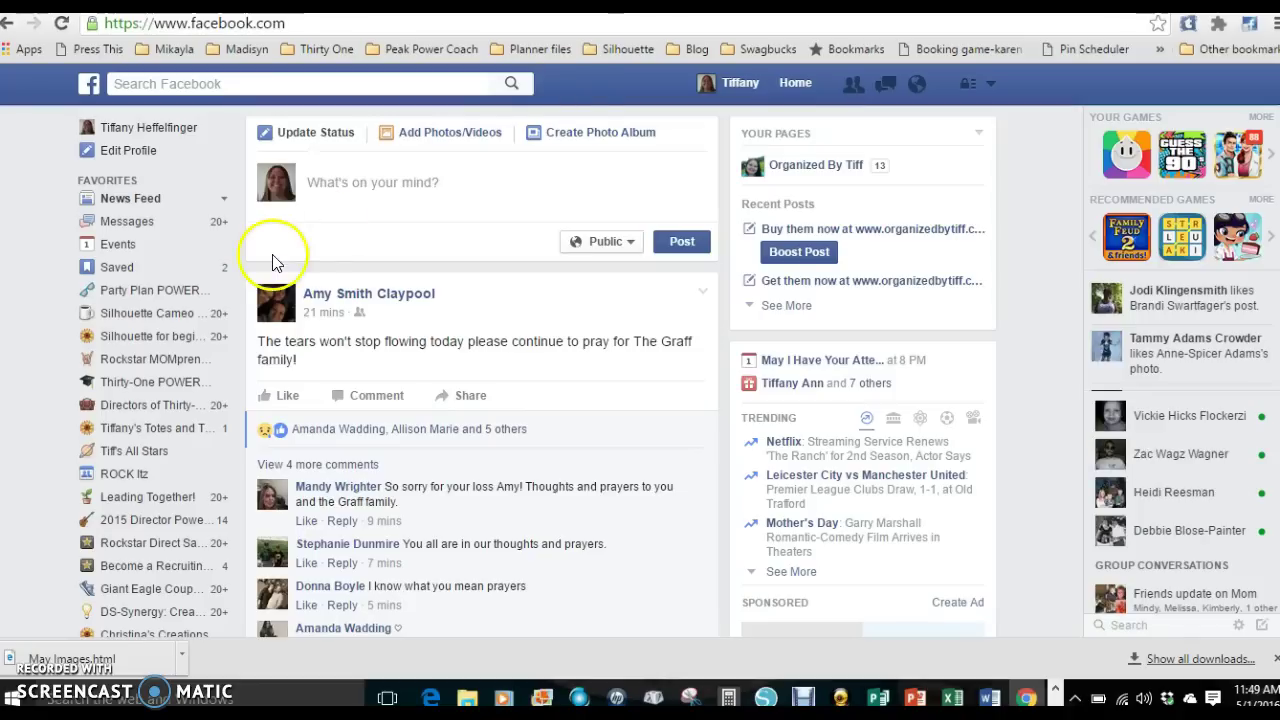
Go to the photo albums of the Big Pink Playground Facebook group.
{"action": "scroll", "coordinate": [80, 470], "scroll_direction": "down", "scroll_amount": 3}
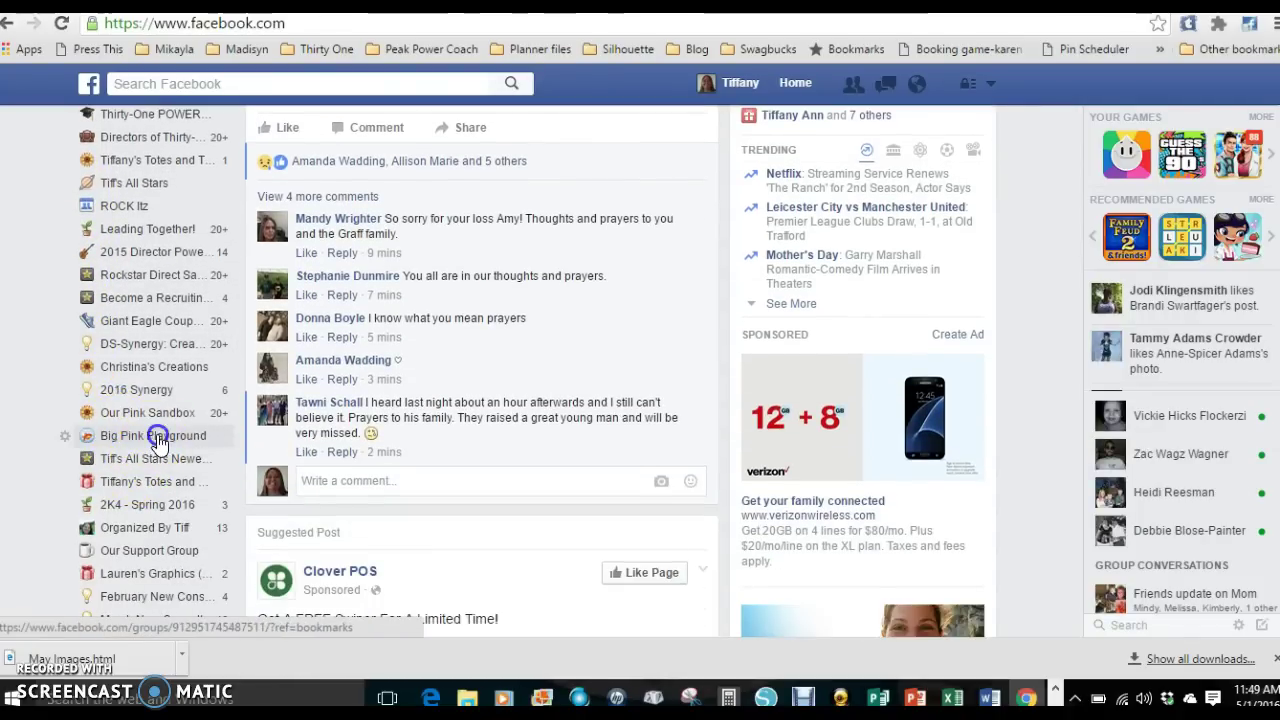
{"action": "left_click", "coordinate": [155, 437]}
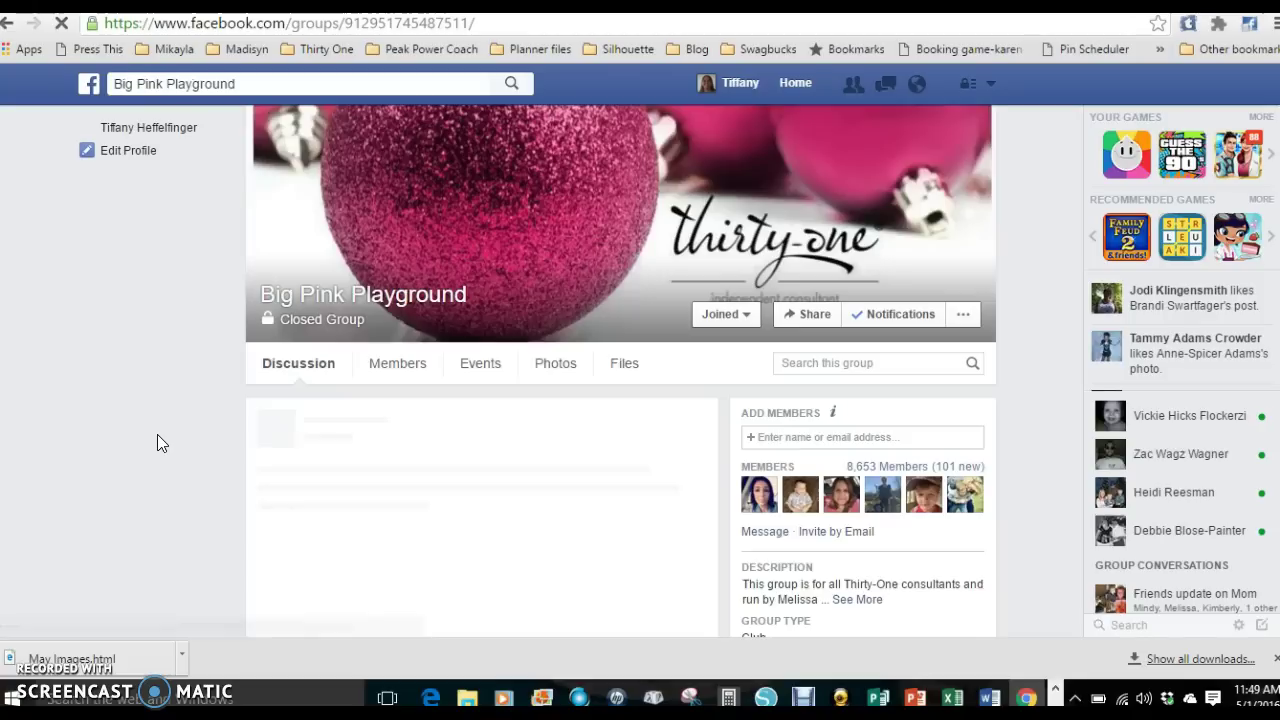
{"action": "left_click", "coordinate": [567, 363]}
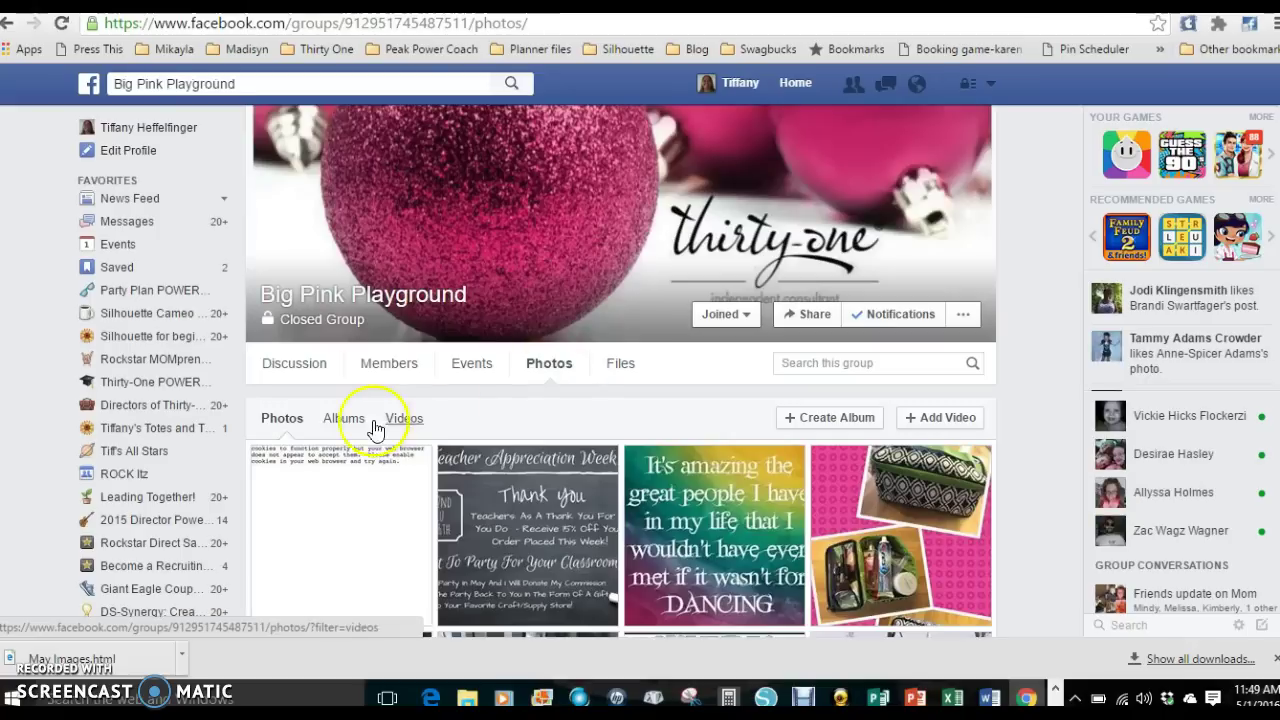
{"action": "left_click", "coordinate": [343, 420]}
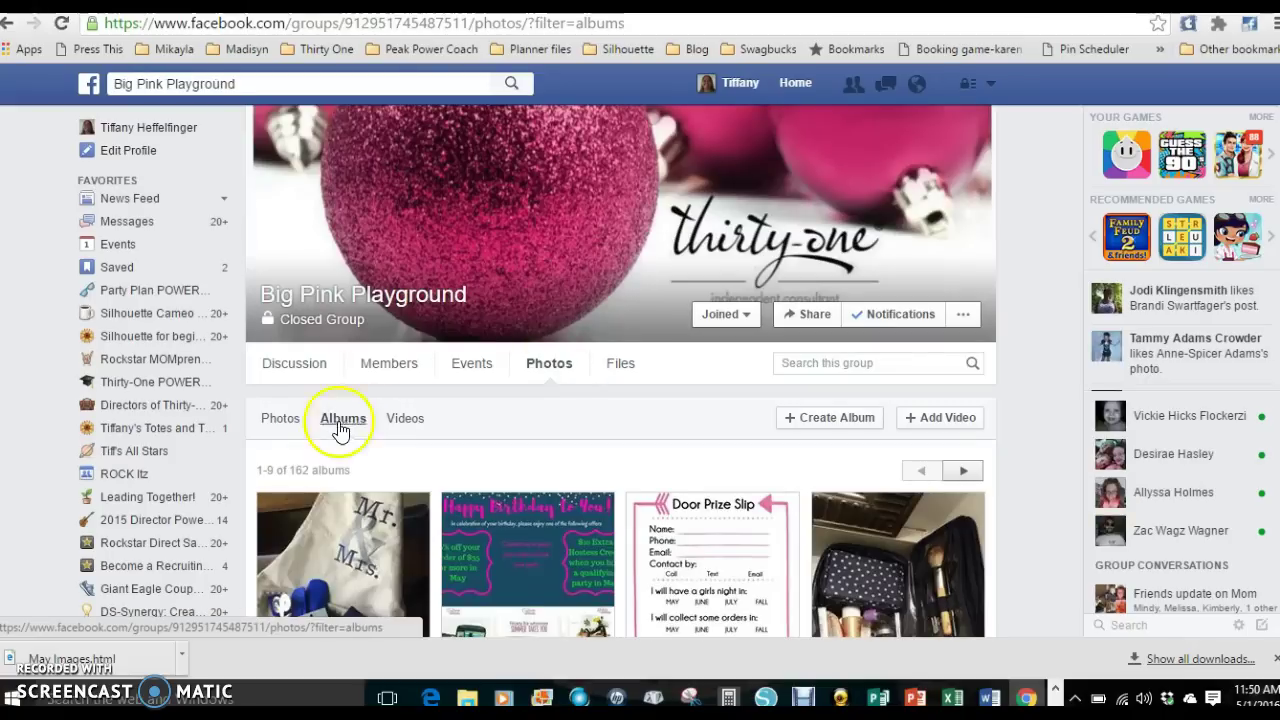
Open the group's NO PRICE - MAY 2016 - BUNDLES album.
{"action": "scroll", "coordinate": [203, 410], "scroll_direction": "down", "scroll_amount": 2}
{"action": "scroll", "coordinate": [203, 410], "scroll_direction": "down", "scroll_amount": 2}
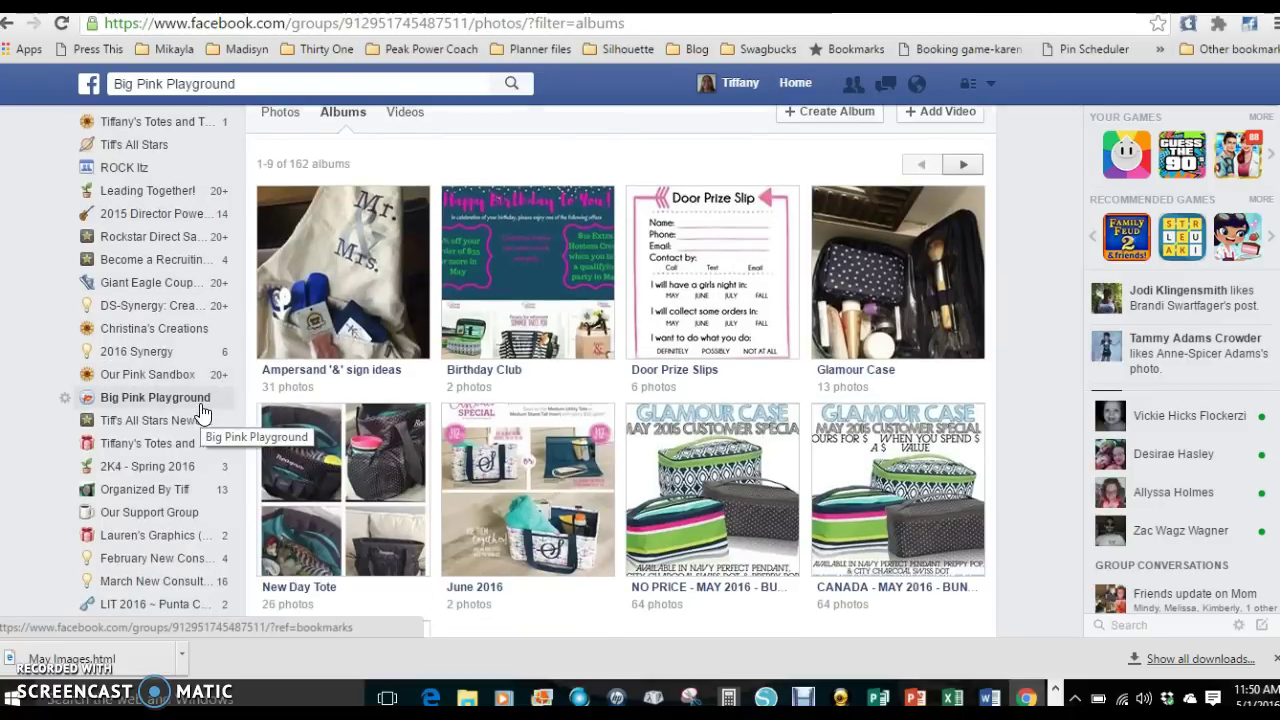
{"action": "scroll", "coordinate": [206, 409], "scroll_direction": "down", "scroll_amount": 1}
{"action": "left_click", "coordinate": [224, 410]}
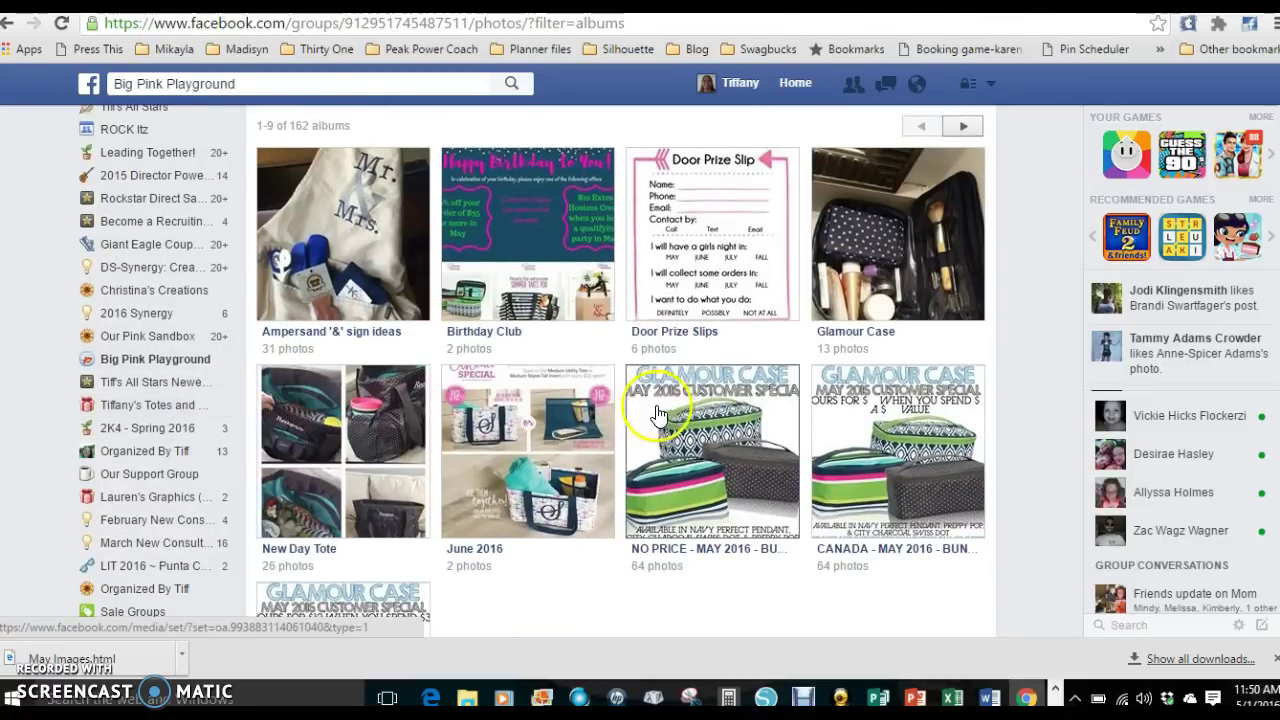
{"action": "left_click", "coordinate": [701, 443]}
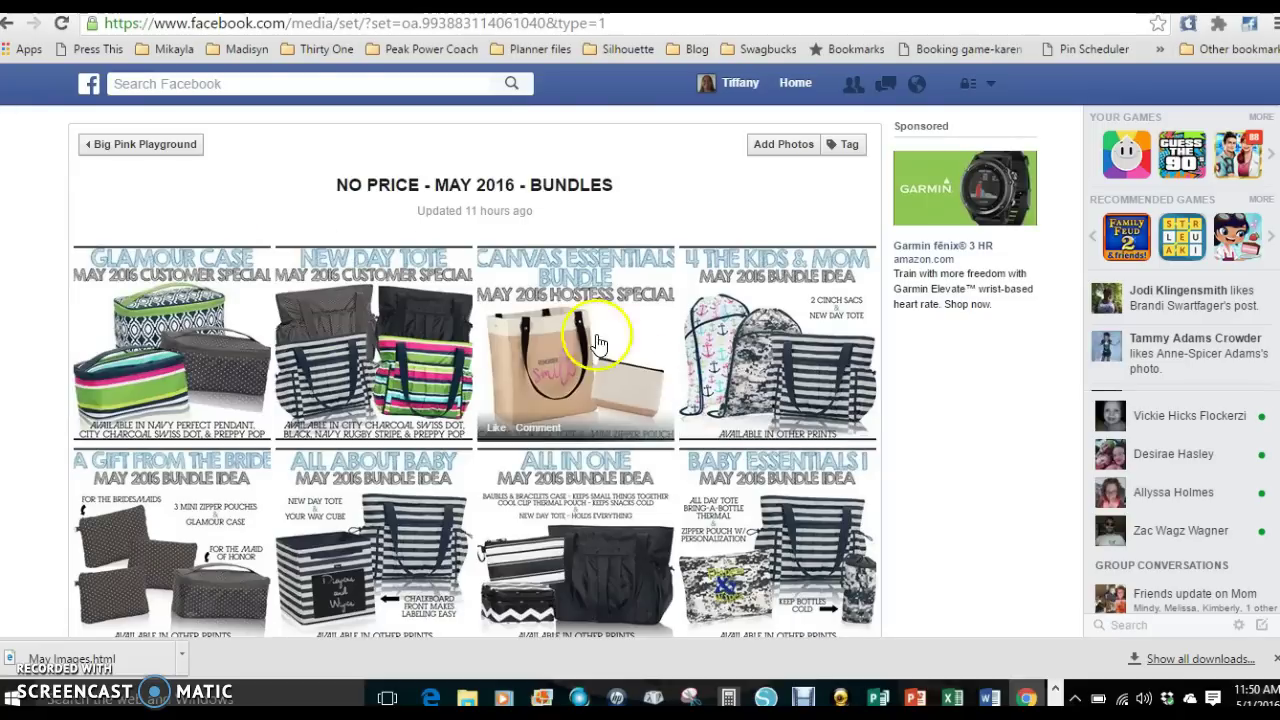
{"action": "left_click", "coordinate": [155, 335]}
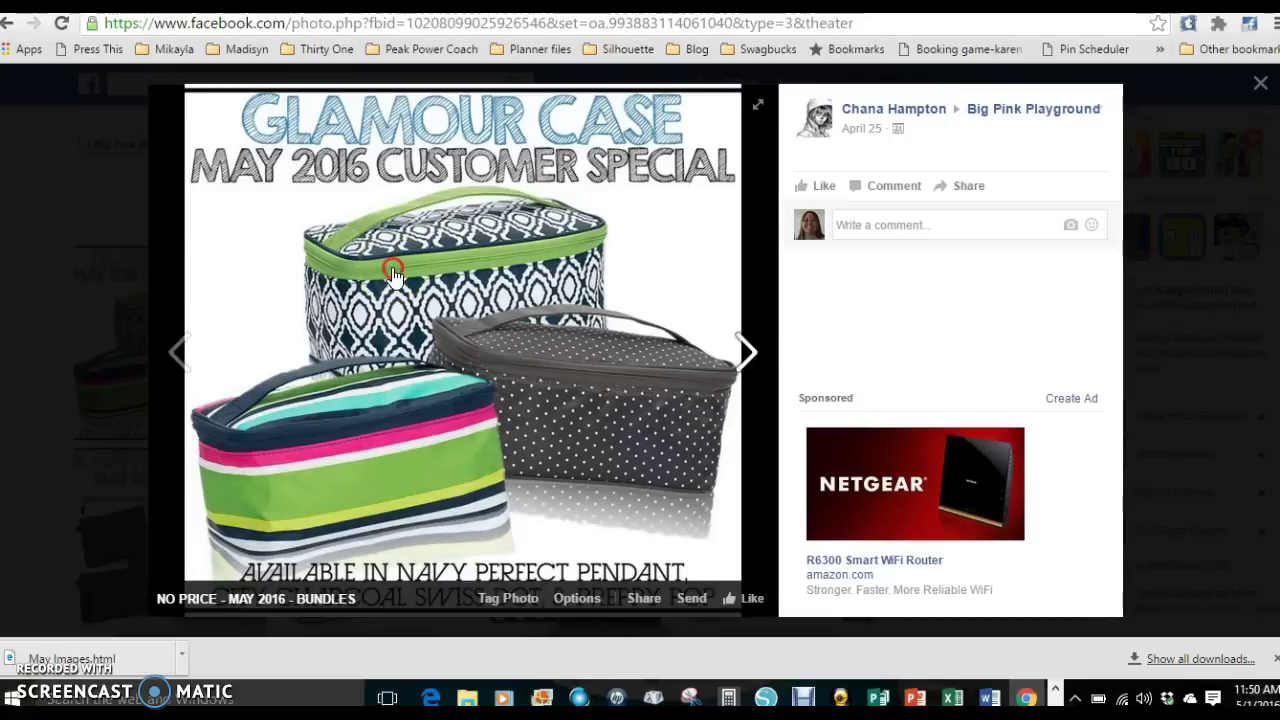
{"action": "right_click", "coordinate": [392, 267]}
{"action": "left_click", "coordinate": [432, 305]}
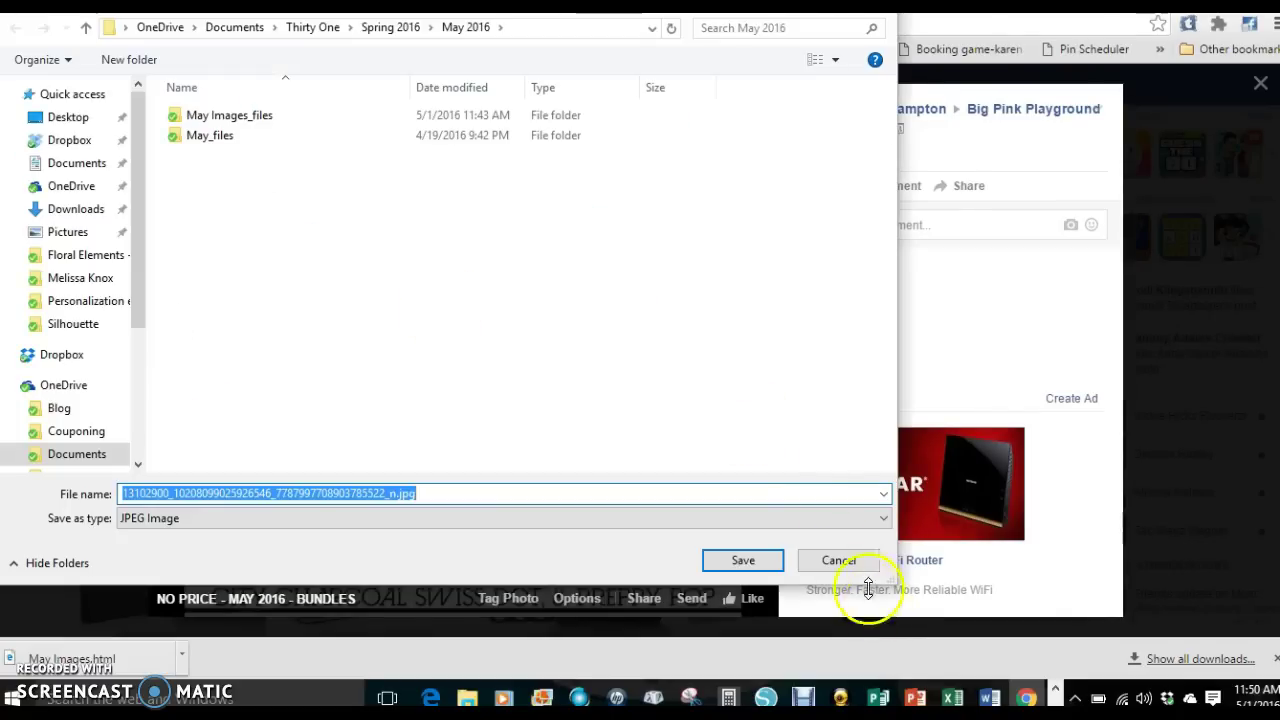
{"action": "left_click", "coordinate": [842, 558]}
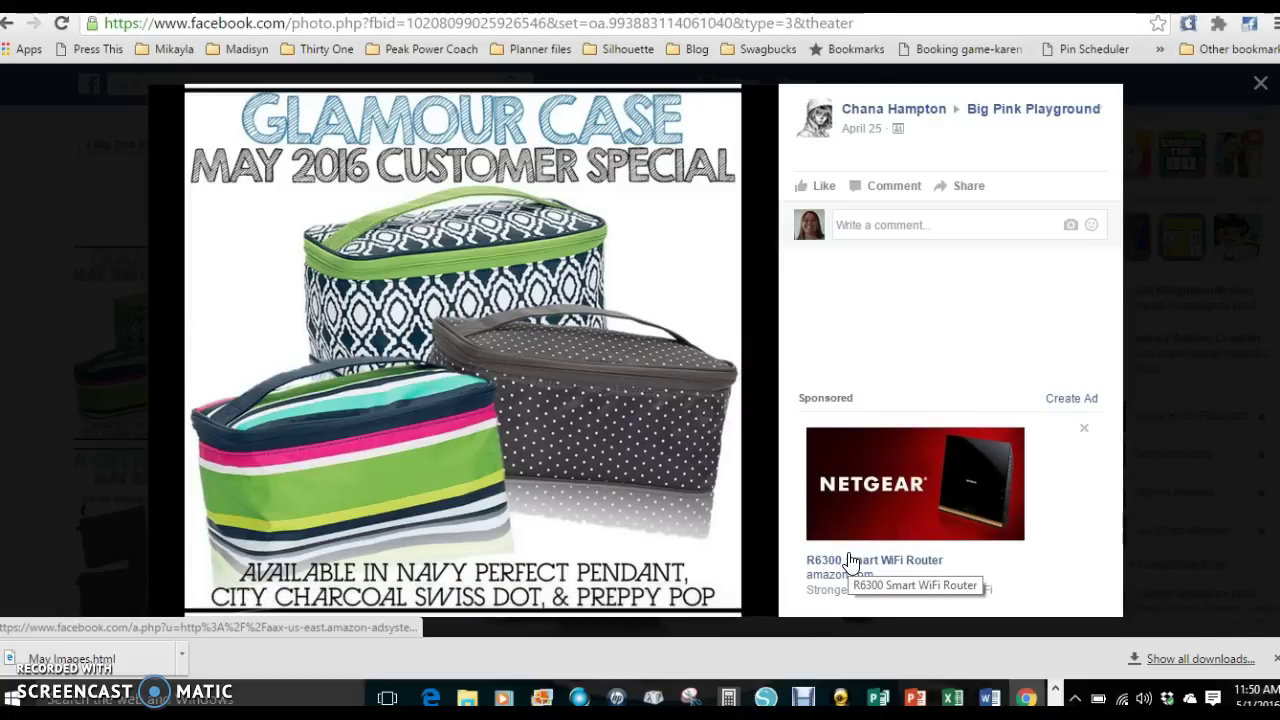
{"action": "left_click", "coordinate": [1262, 90]}
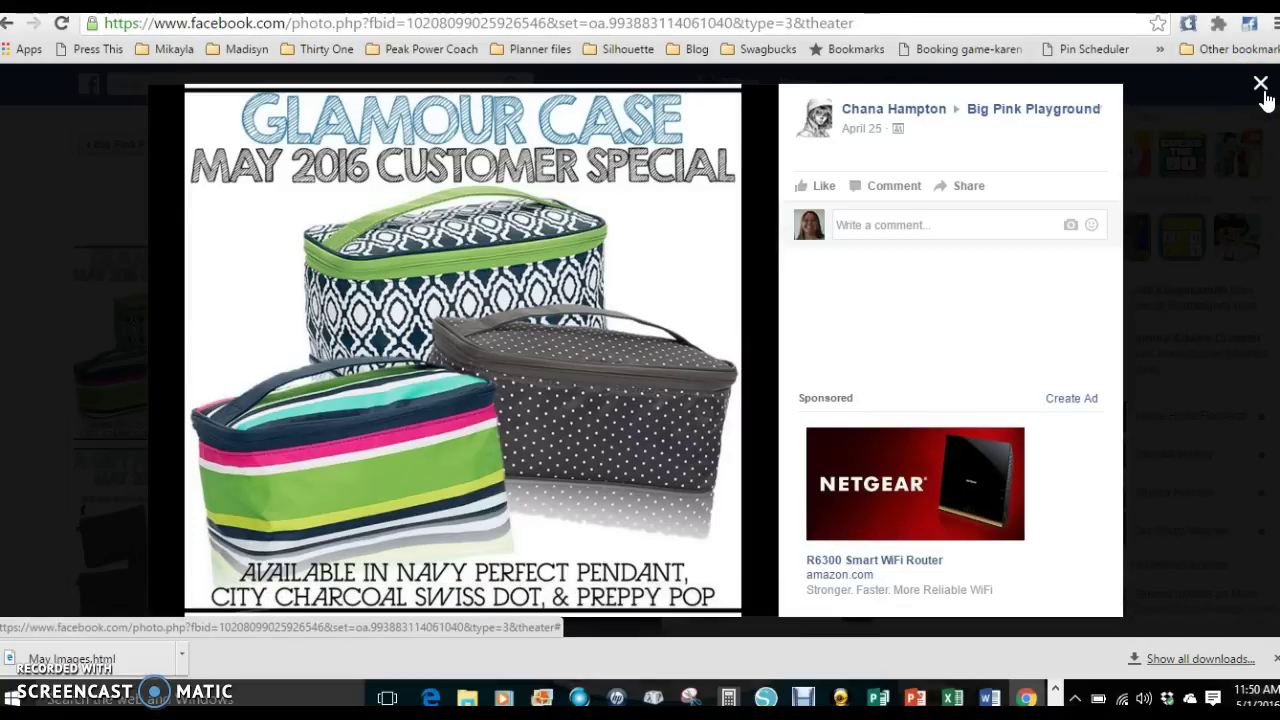
{"action": "left_click", "coordinate": [1262, 88]}
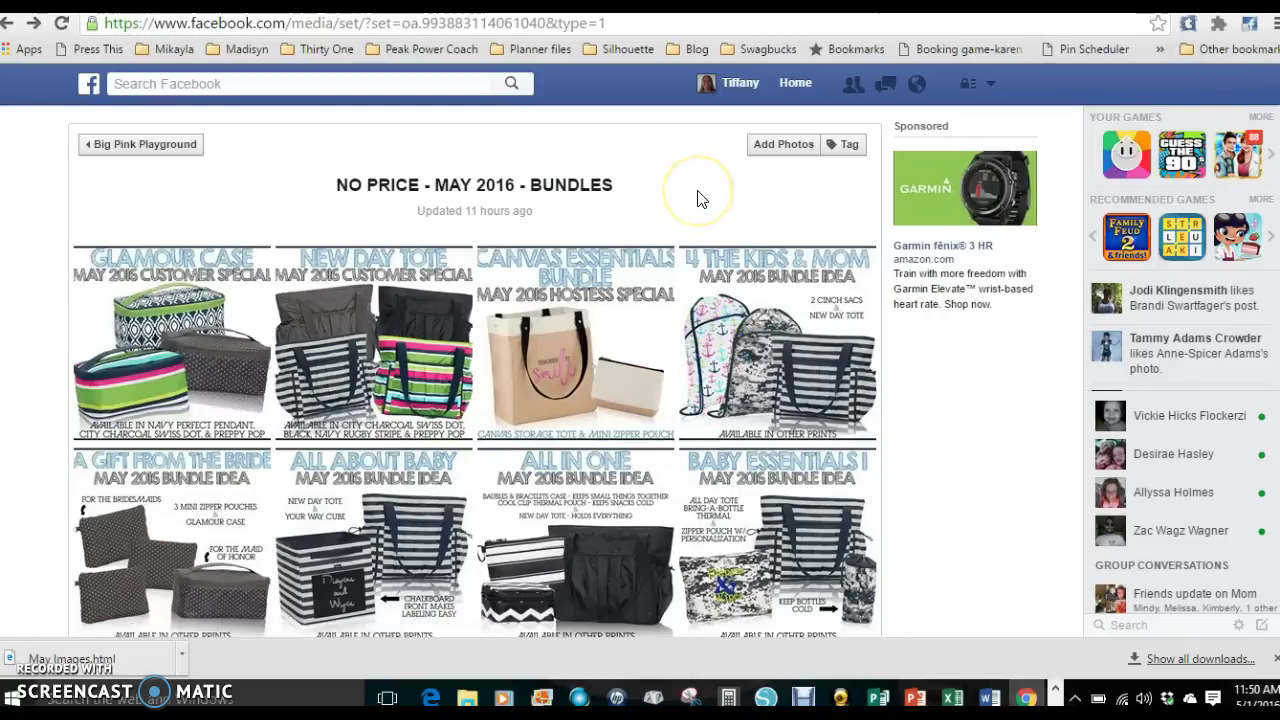
Load the album with the Download FB Album mod extension in Normal mode, declining to load captions.
{"action": "left_click", "coordinate": [1251, 31]}
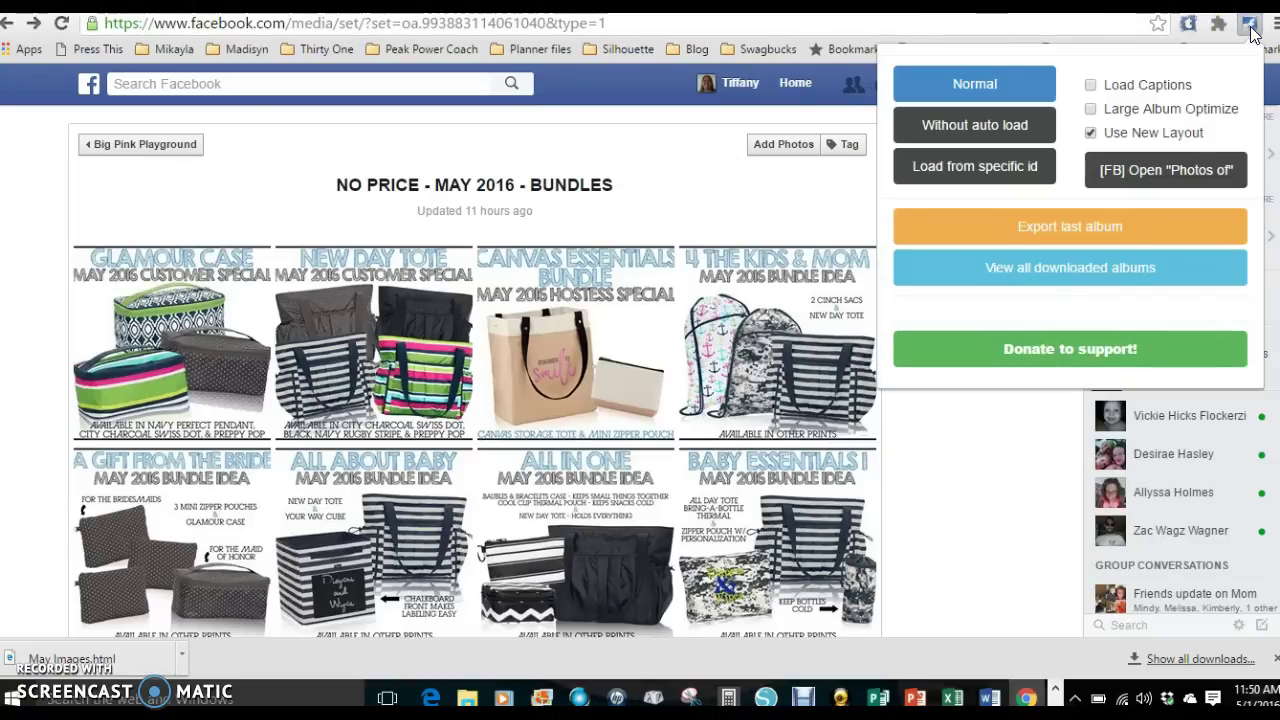
{"action": "left_click", "coordinate": [997, 80]}
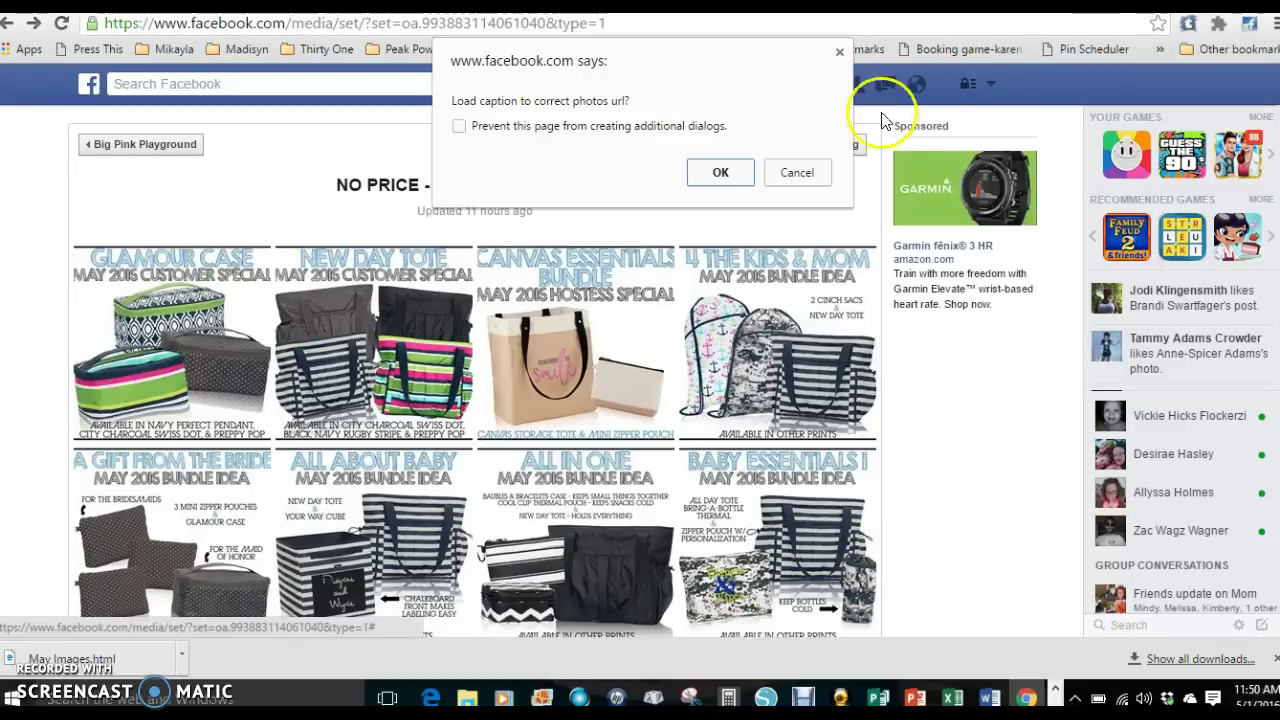
{"action": "left_click", "coordinate": [790, 170]}
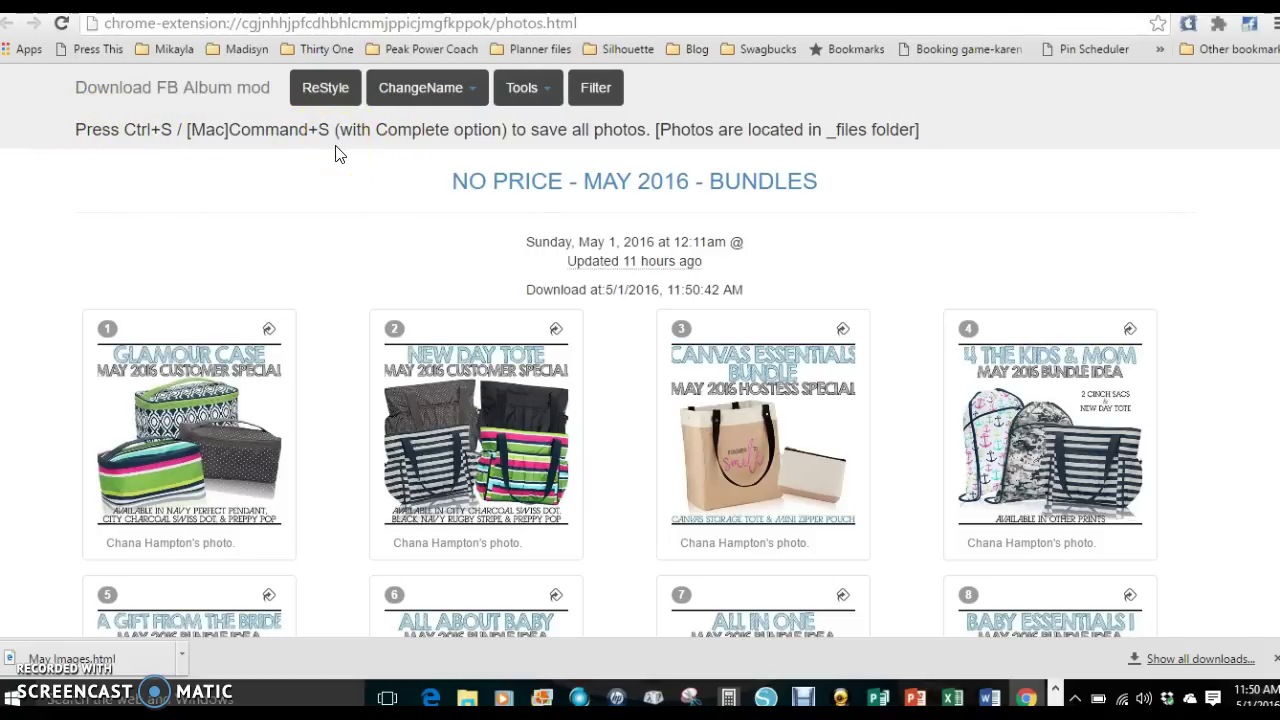
Save the loaded album page as "NO PRICE - MAY 2016 - BUNDLES.html" (Webpage, Complete) in the May 2016 folder and close the page.
{"action": "key", "text": "ctrl+s"}
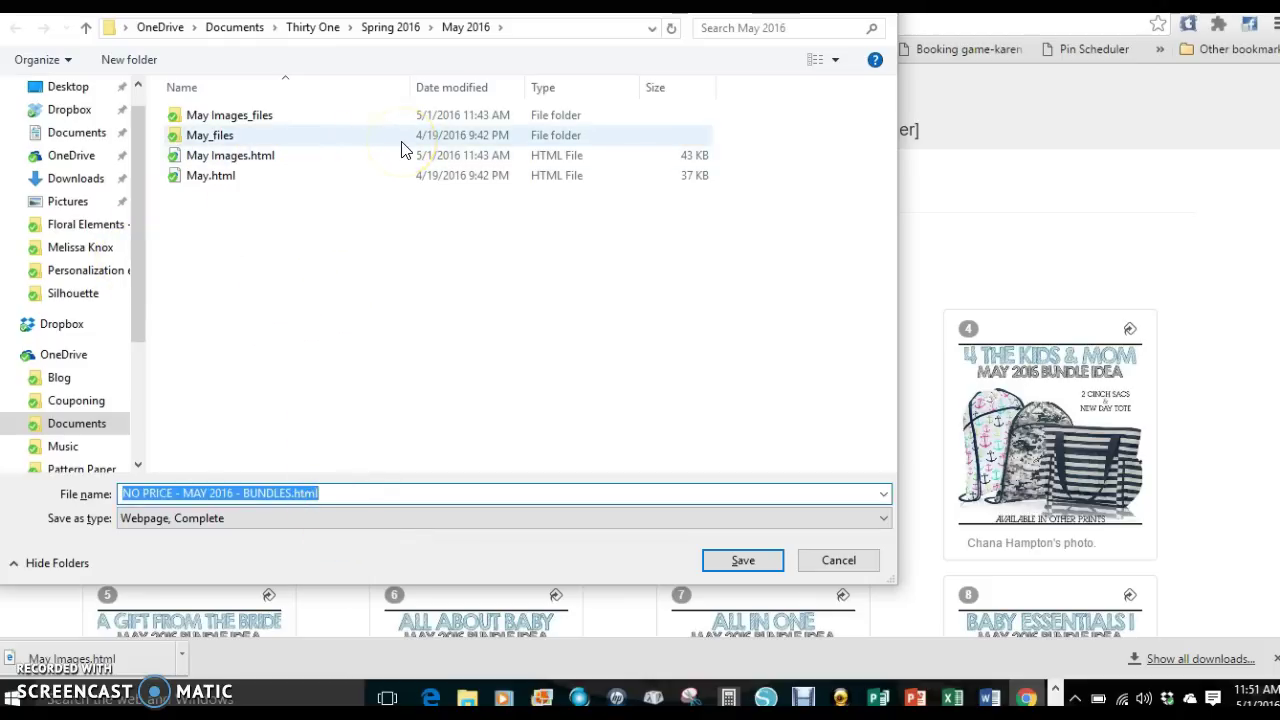
{"action": "left_click", "coordinate": [740, 562]}
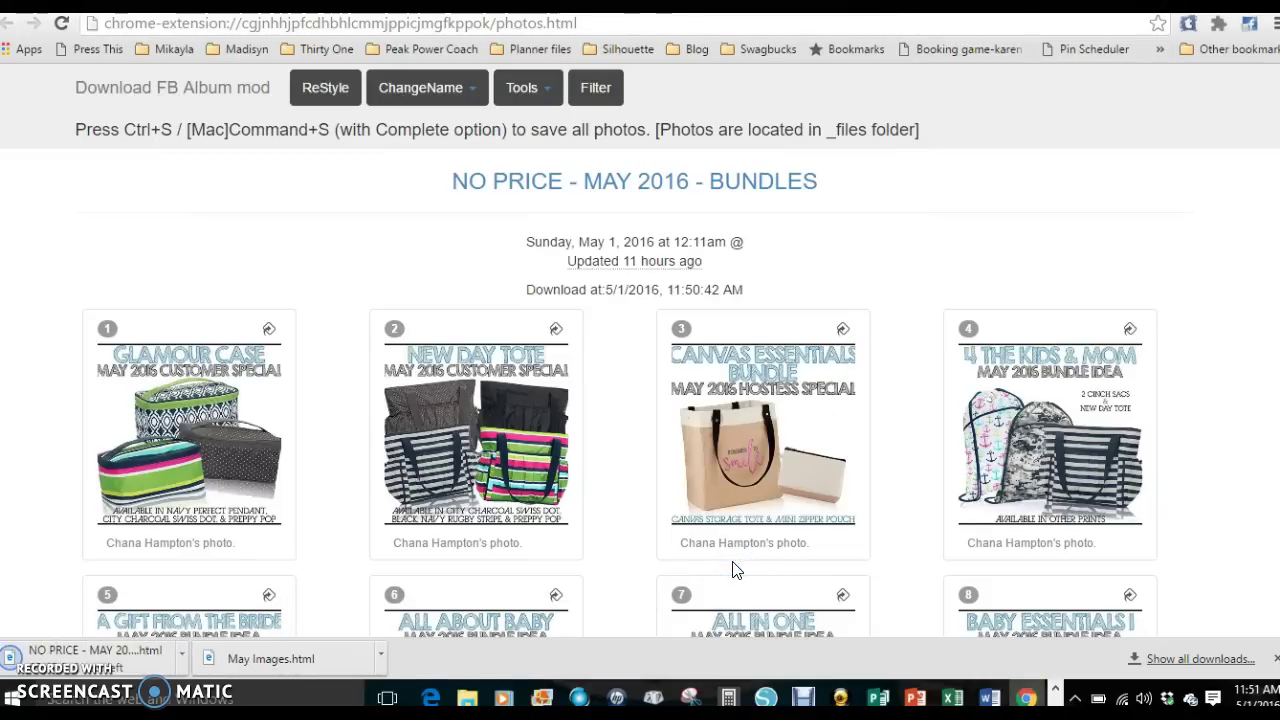
{"action": "left_click", "coordinate": [732, 449]}
{"action": "key", "text": "ctrl+w"}
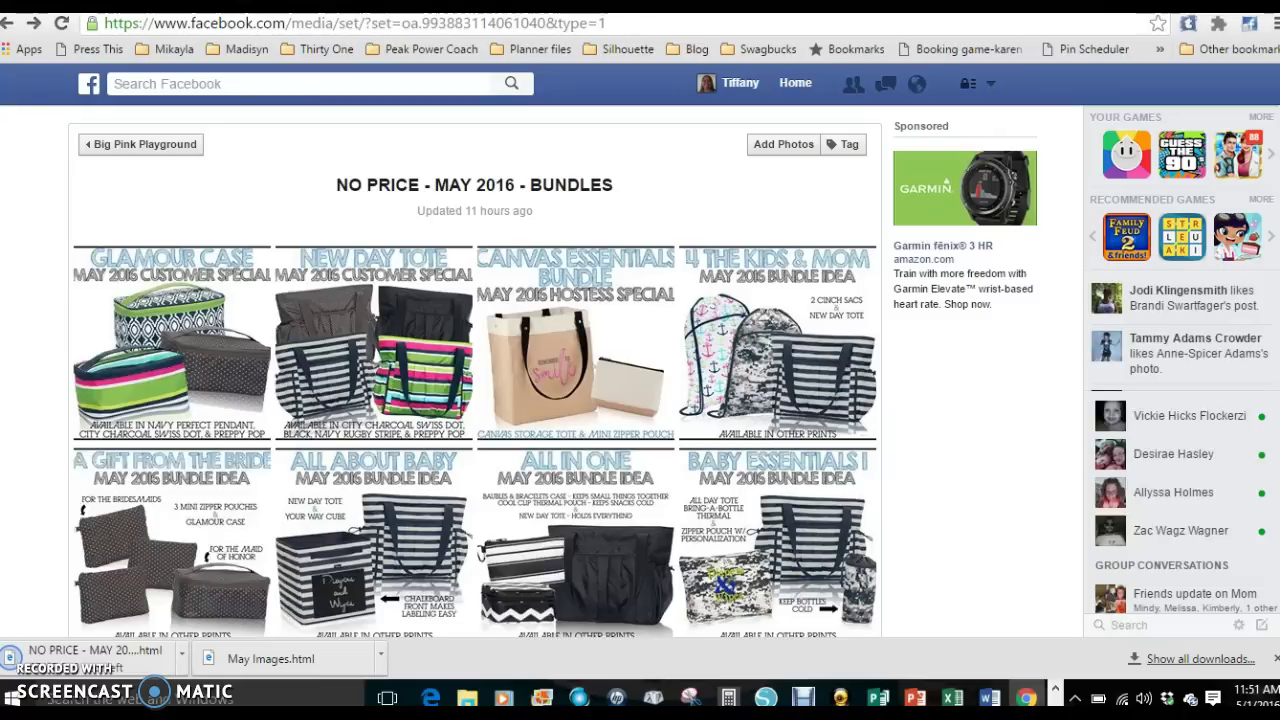
Go from the Facebook home page to the photos of the All Stars group.
{"action": "left_click", "coordinate": [90, 88]}
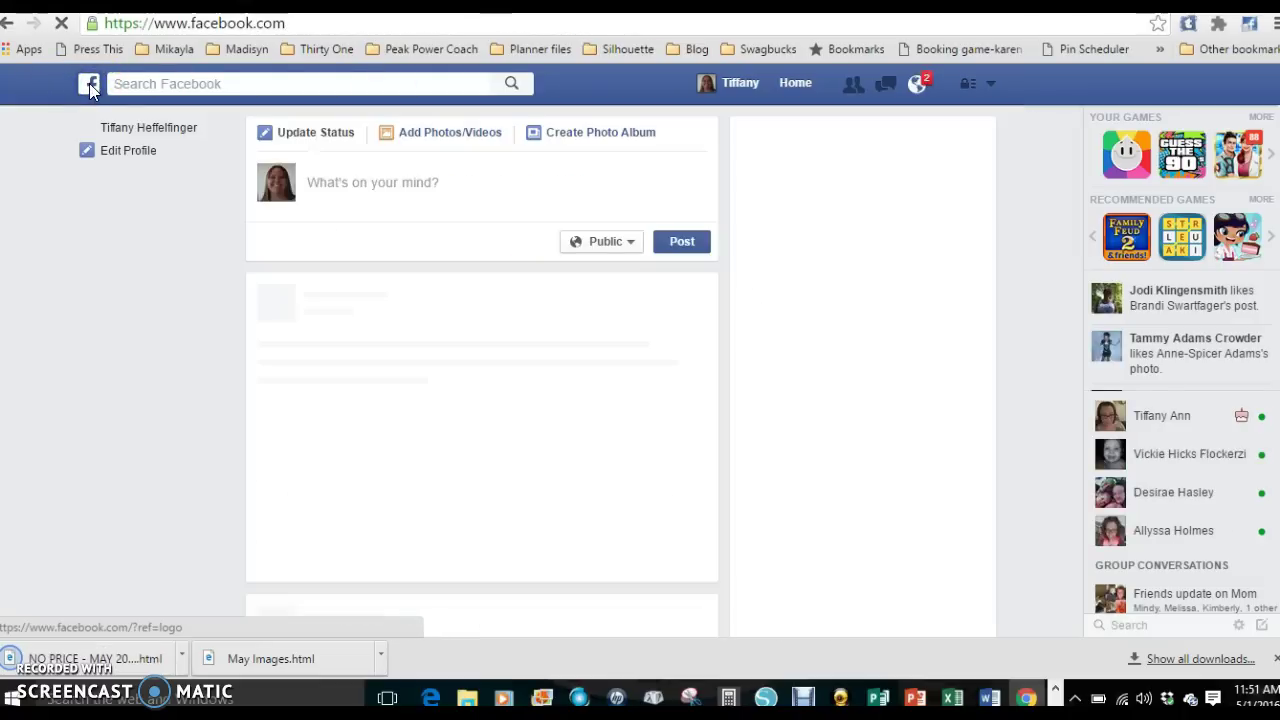
{"action": "left_click", "coordinate": [107, 298]}
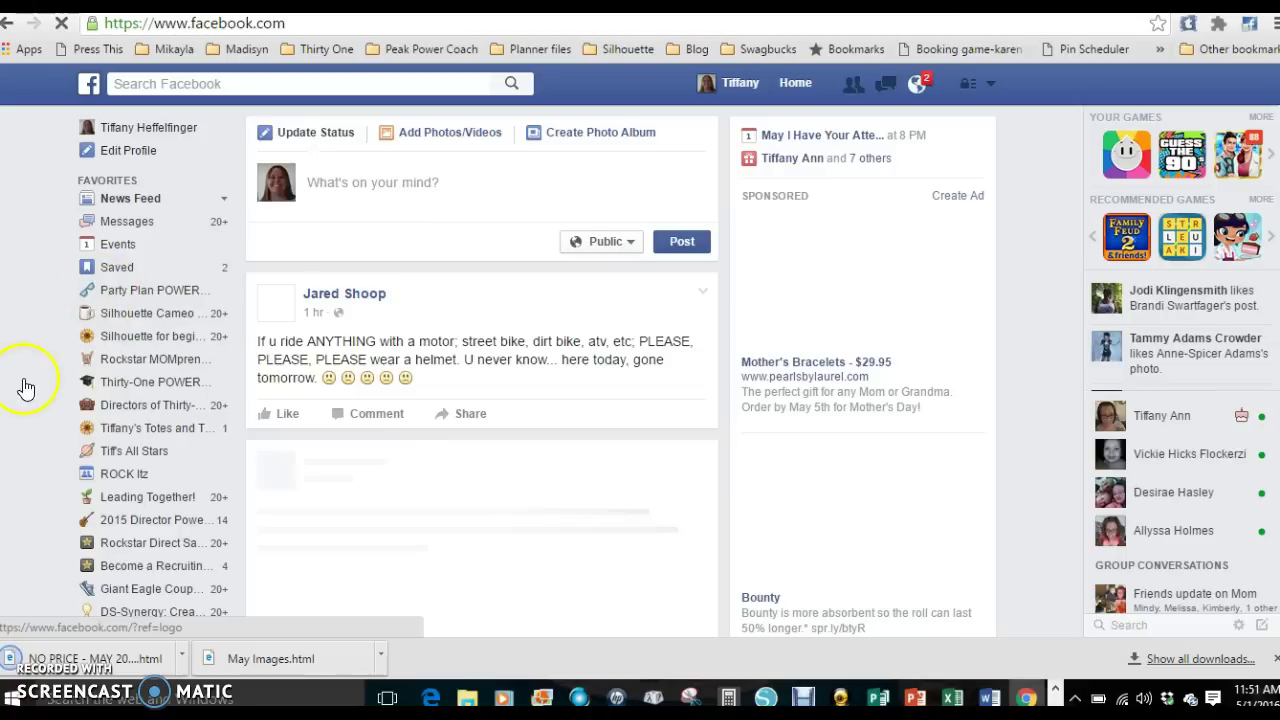
{"action": "left_click", "coordinate": [125, 453]}
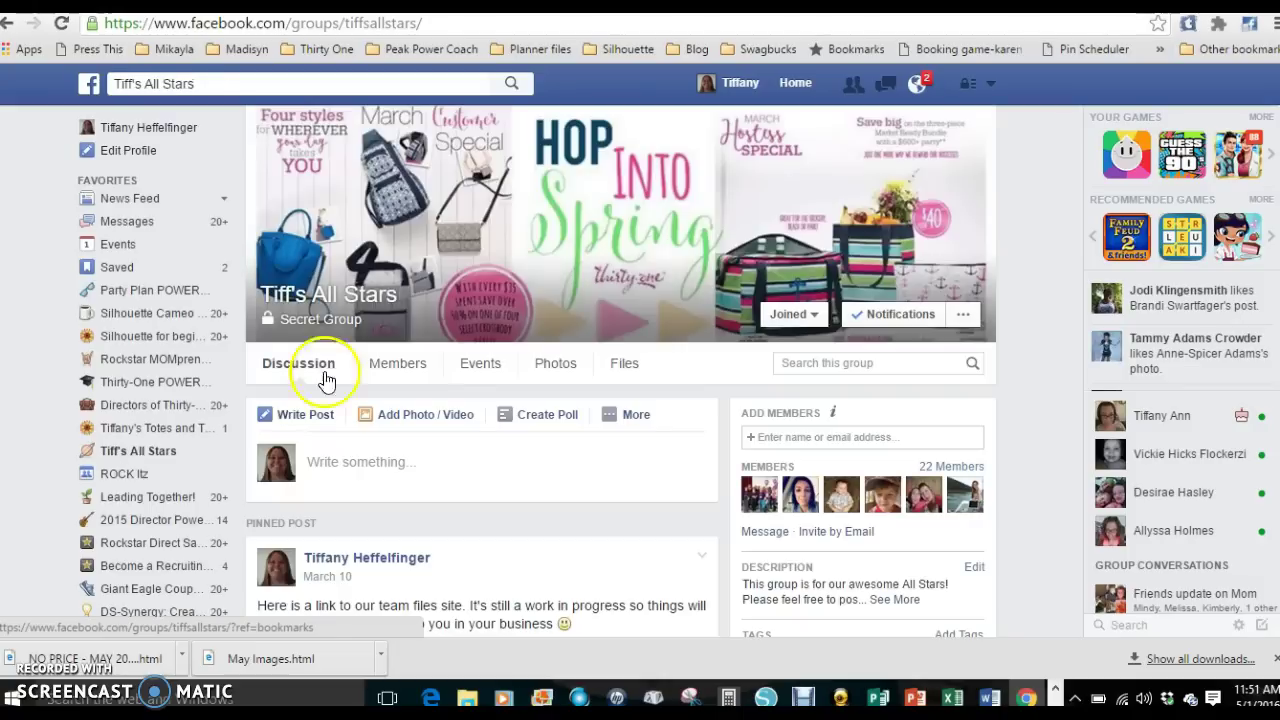
{"action": "left_click", "coordinate": [555, 368]}
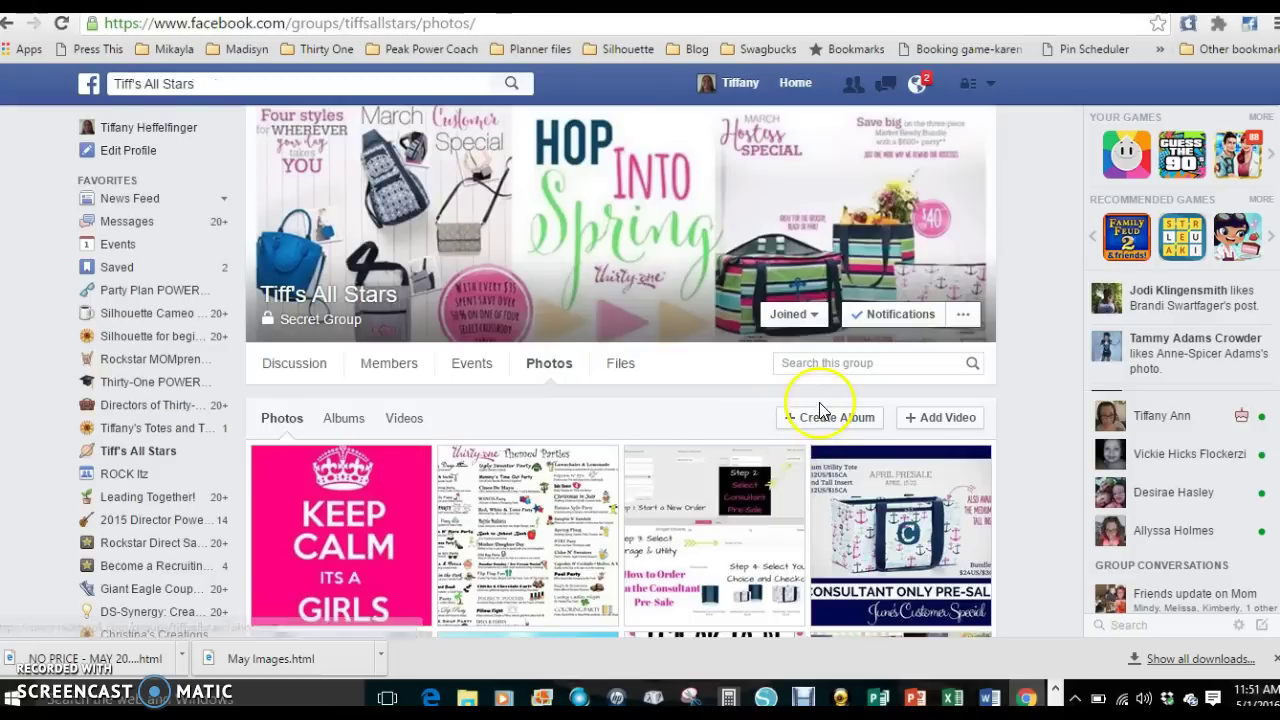
Create a new group album from all images in the NO PRICE - MAY 2016 - BUNDLES_files folder.
{"action": "left_click", "coordinate": [820, 425]}
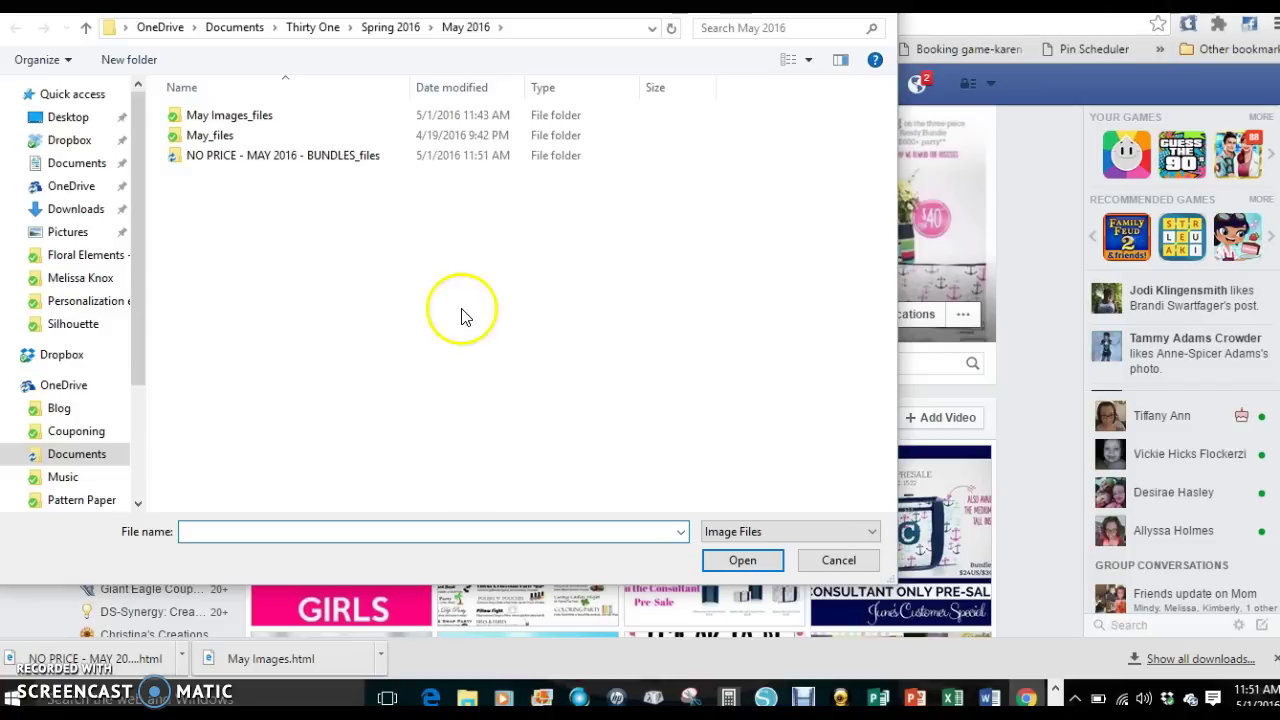
{"action": "double_click", "coordinate": [306, 155]}
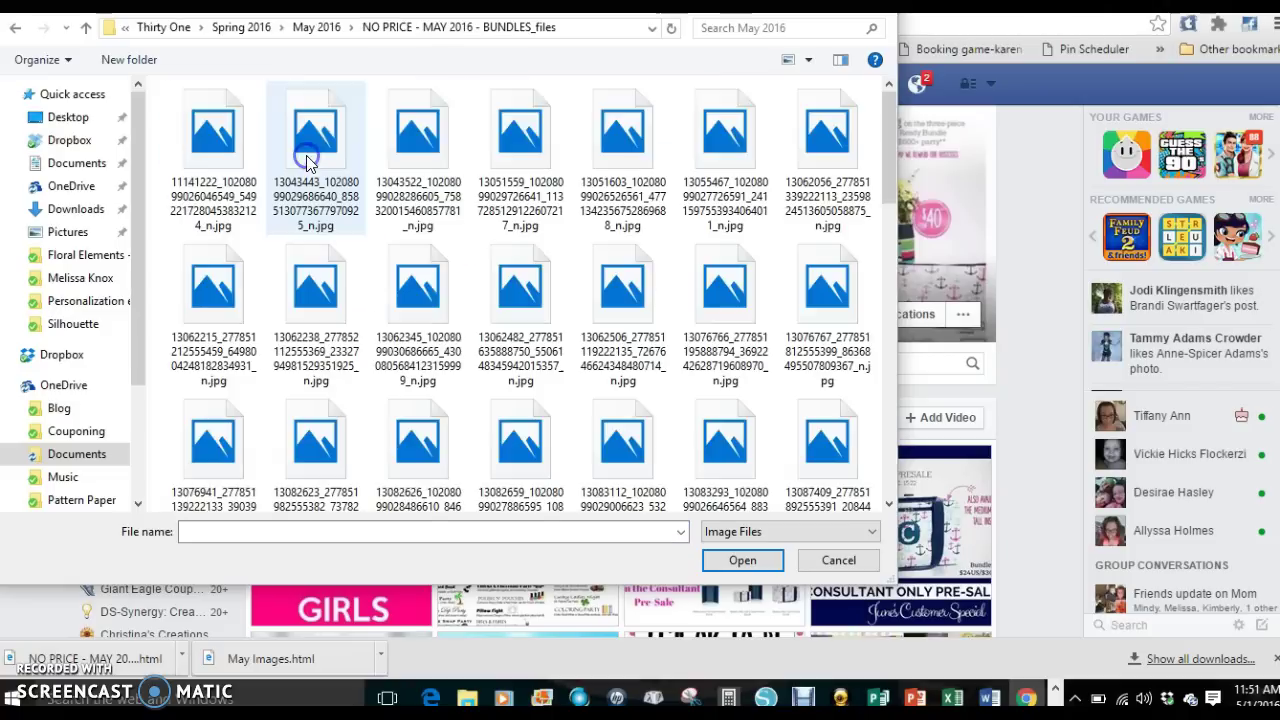
{"action": "left_click", "coordinate": [390, 148]}
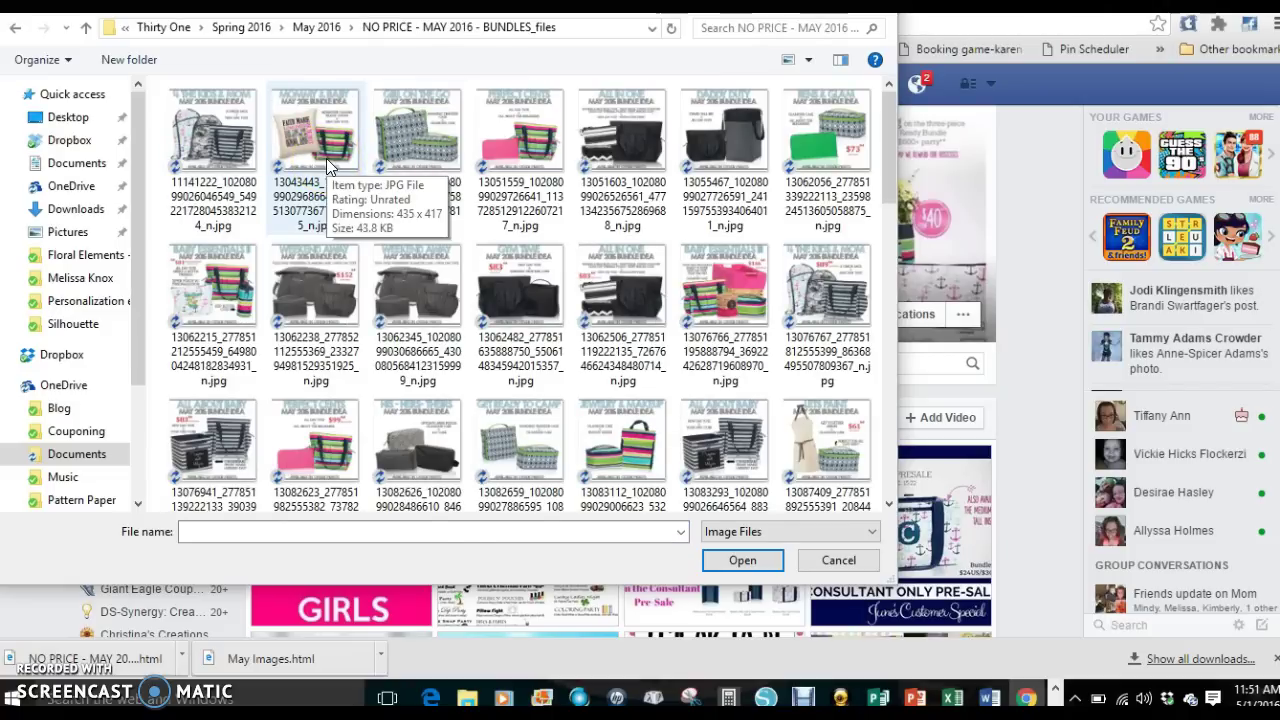
{"action": "key", "text": "ctrl+a"}
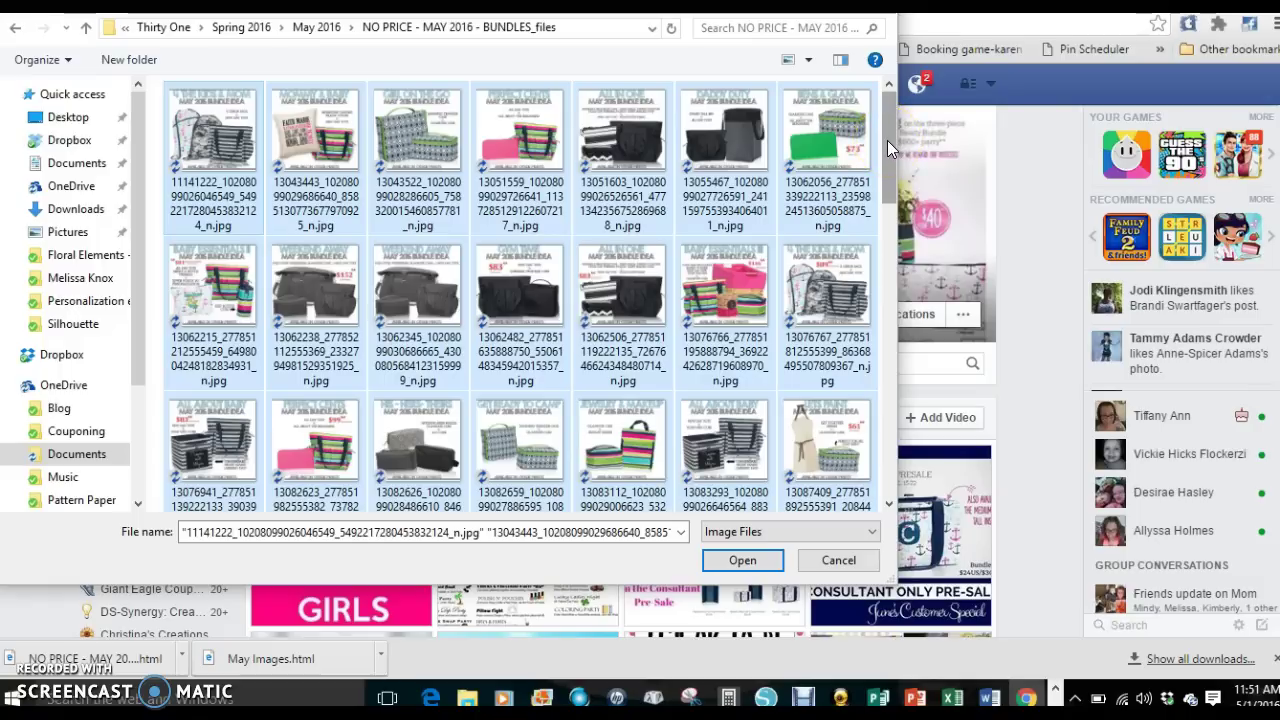
{"action": "left_click_drag", "start_coordinate": [887, 140], "coordinate": [887, 185]}
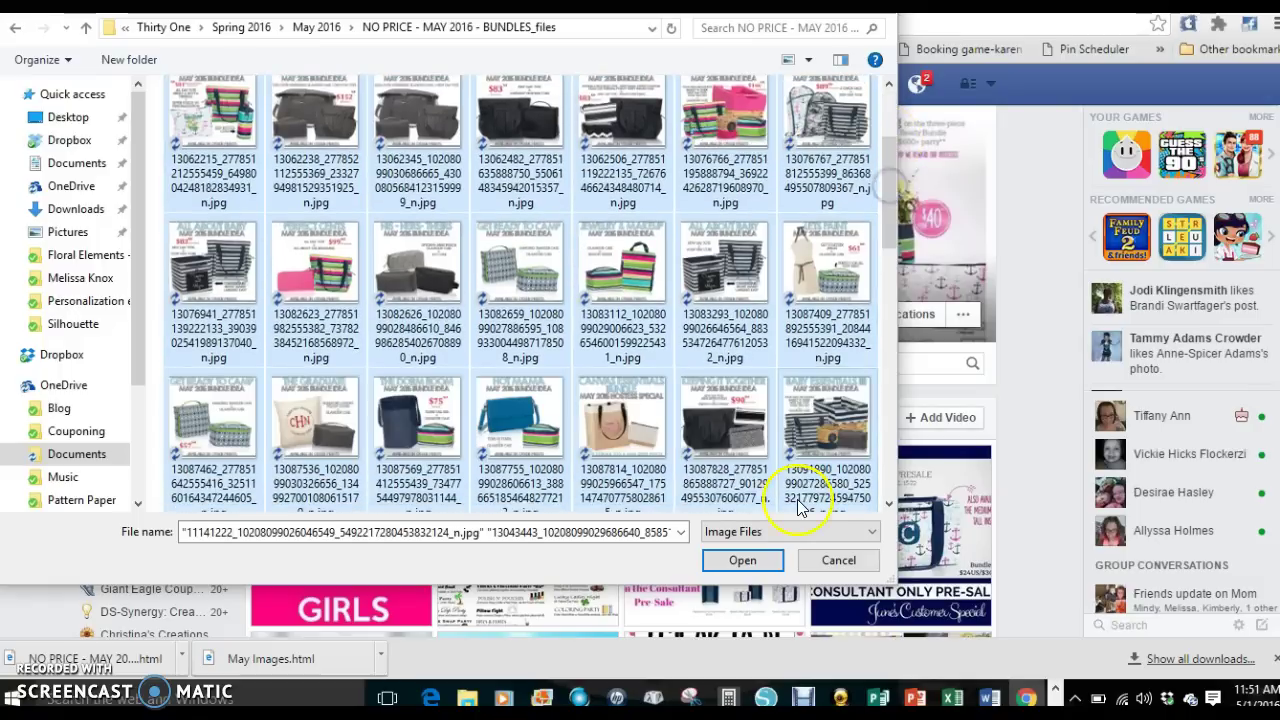
{"action": "left_click", "coordinate": [755, 556]}
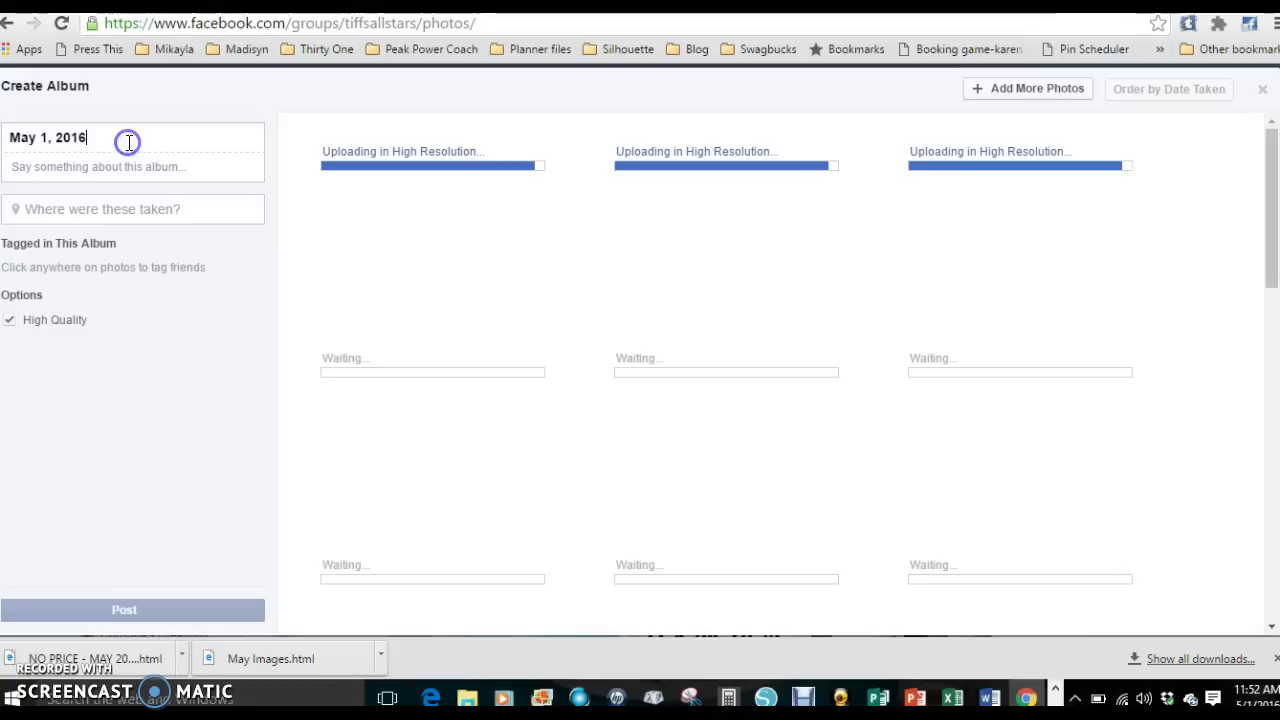
Title the new album "May Bundles" and review its uploaded photos.
{"action": "key", "text": "BackSpace"}
{"action": "key", "text": "BackSpace"}
{"action": "key", "text": "BackSpace"}
{"action": "key", "text": "BackSpace"}
{"action": "key", "text": "BackSpace"}
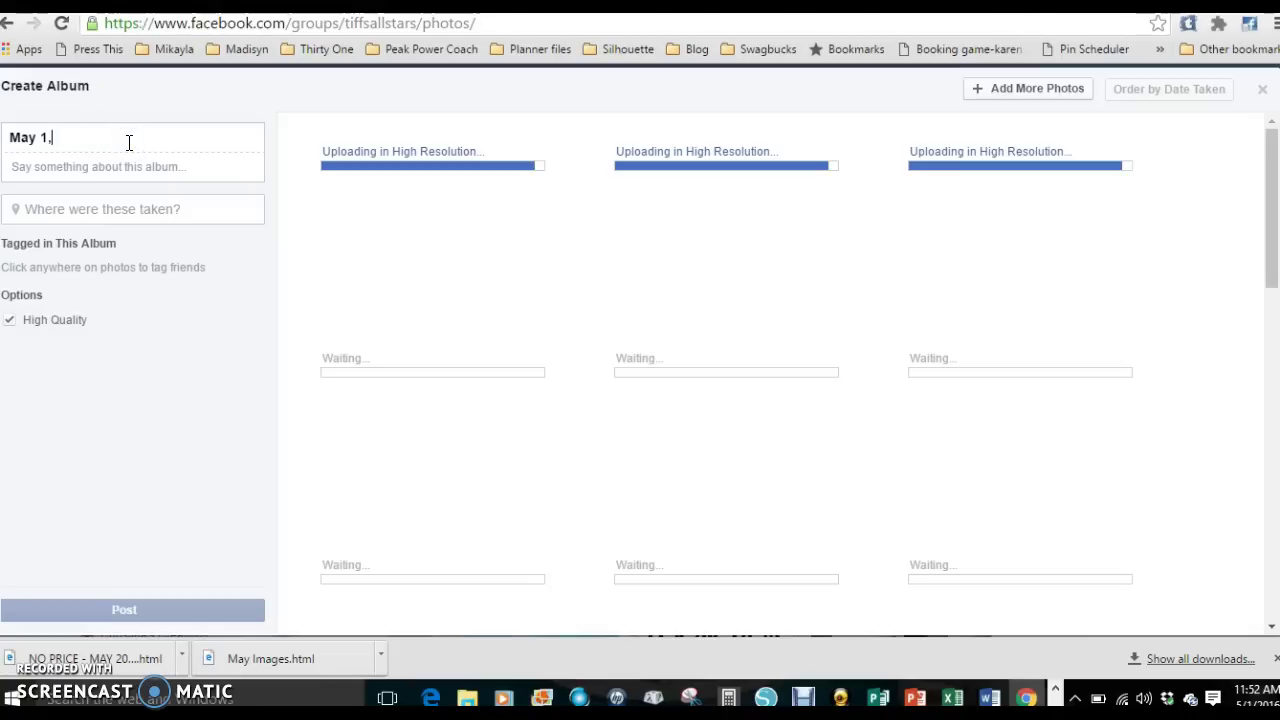
{"action": "type", "text": "Bundles"}
{"action": "left_click", "coordinate": [123, 162]}
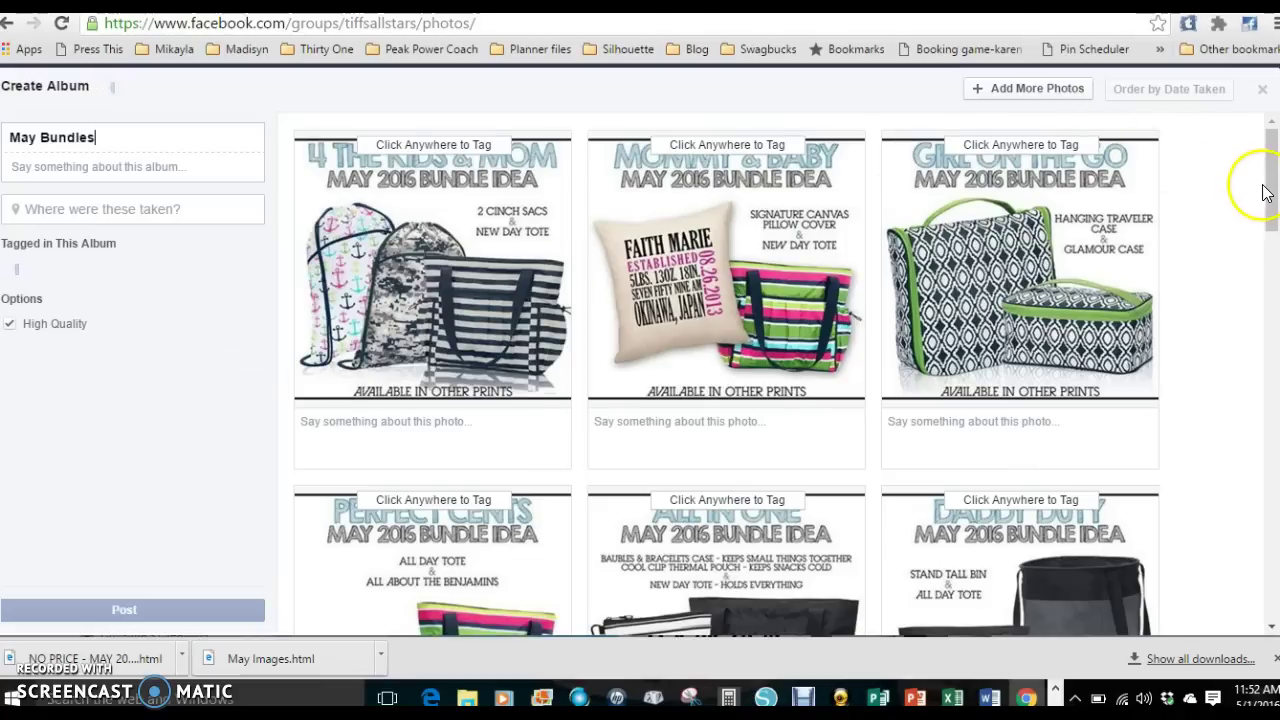
{"action": "left_click_drag", "start_coordinate": [1270, 192], "coordinate": [1272, 540]}
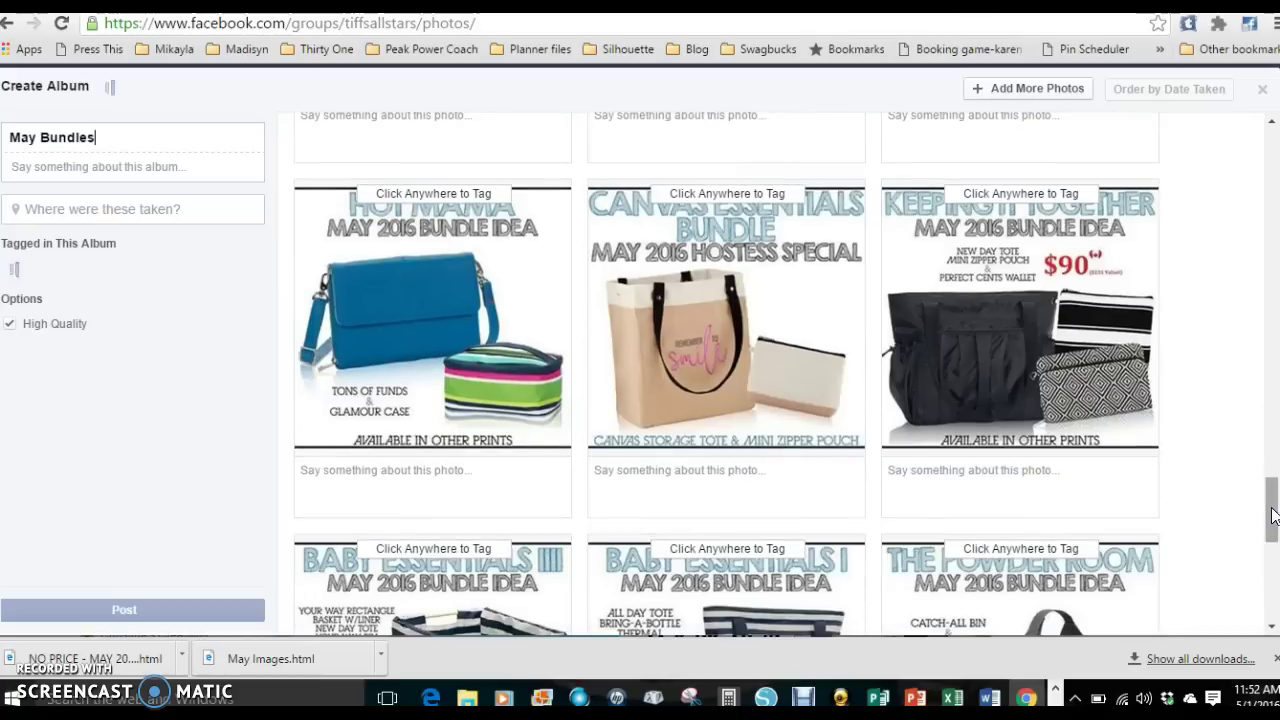
Retitle the album "May Bundles without prices", then post it once all its photos have uploaded.
{"action": "left_click_drag", "start_coordinate": [1270, 492], "coordinate": [1270, 545]}
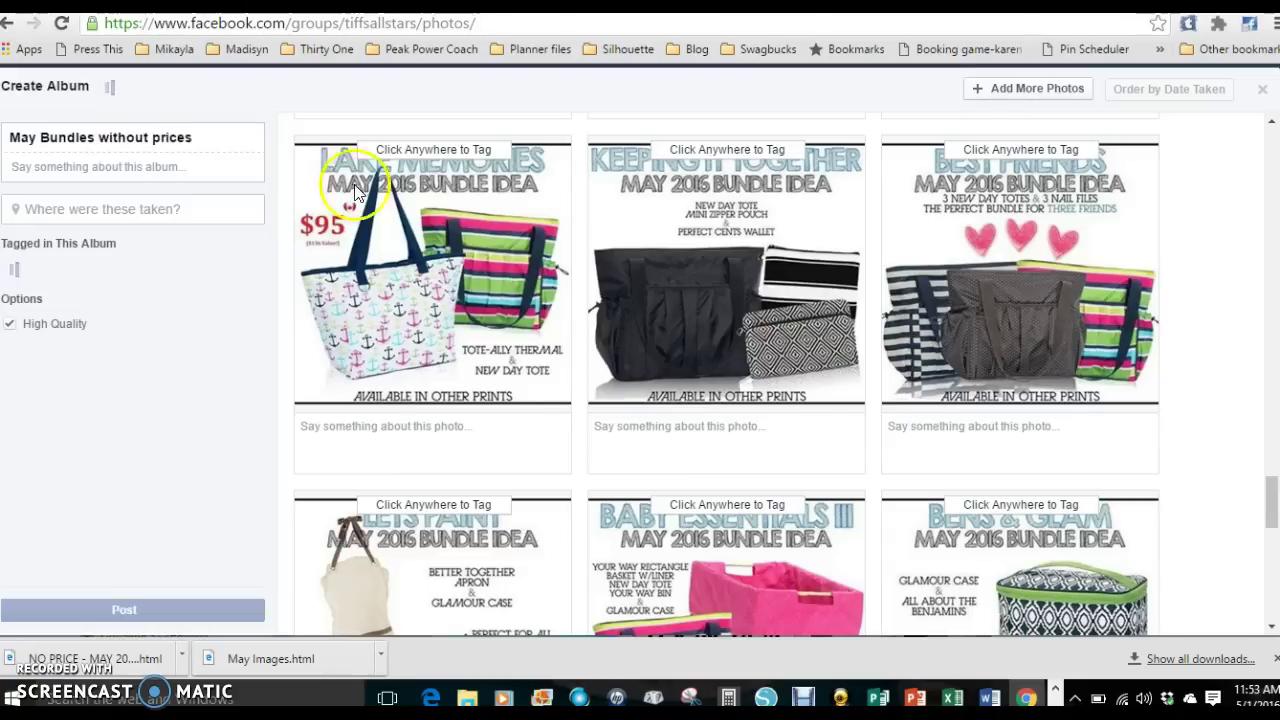
{"action": "left_click_drag", "start_coordinate": [1272, 488], "coordinate": [1272, 614]}
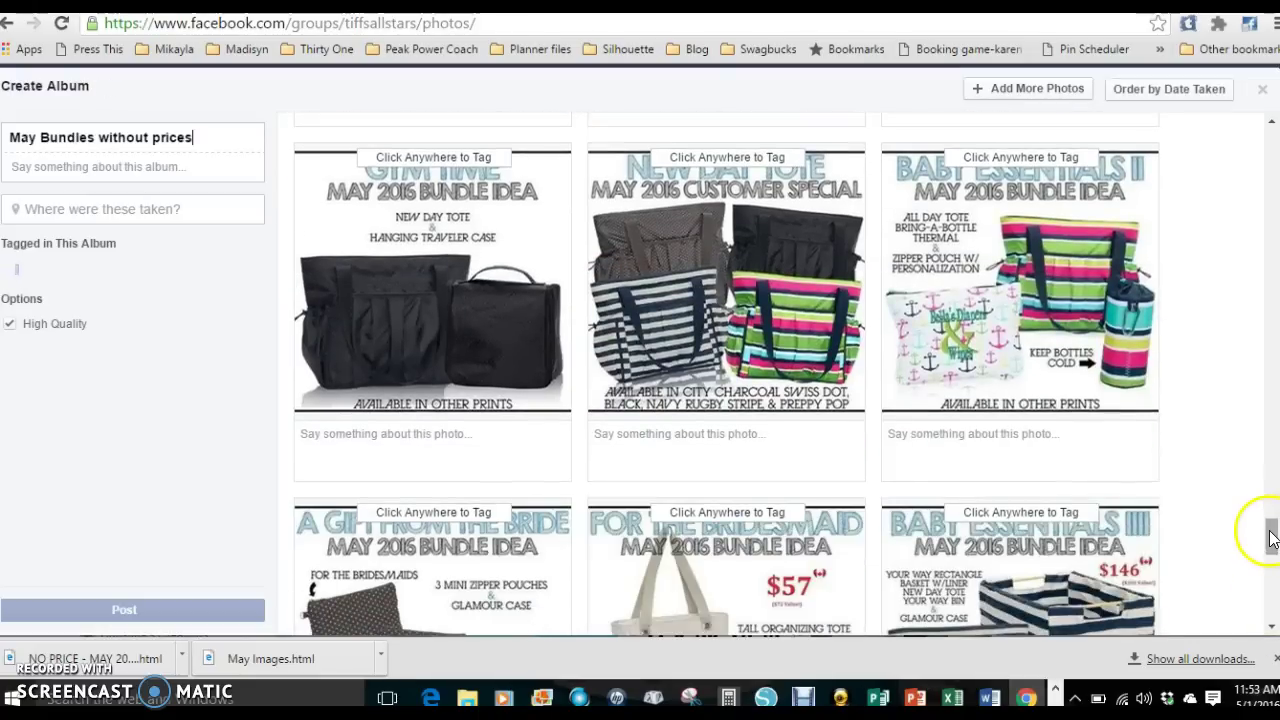
{"action": "left_click_drag", "start_coordinate": [1269, 534], "coordinate": [1272, 606]}
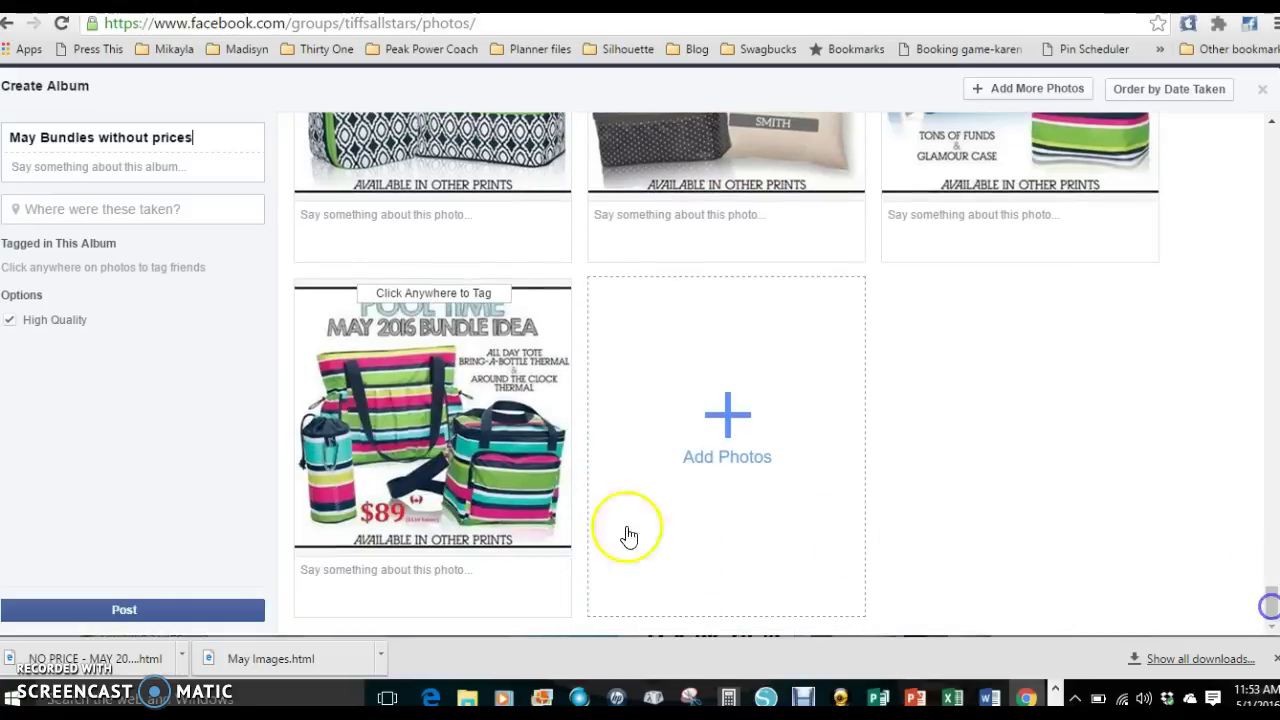
{"action": "left_click", "coordinate": [123, 617]}
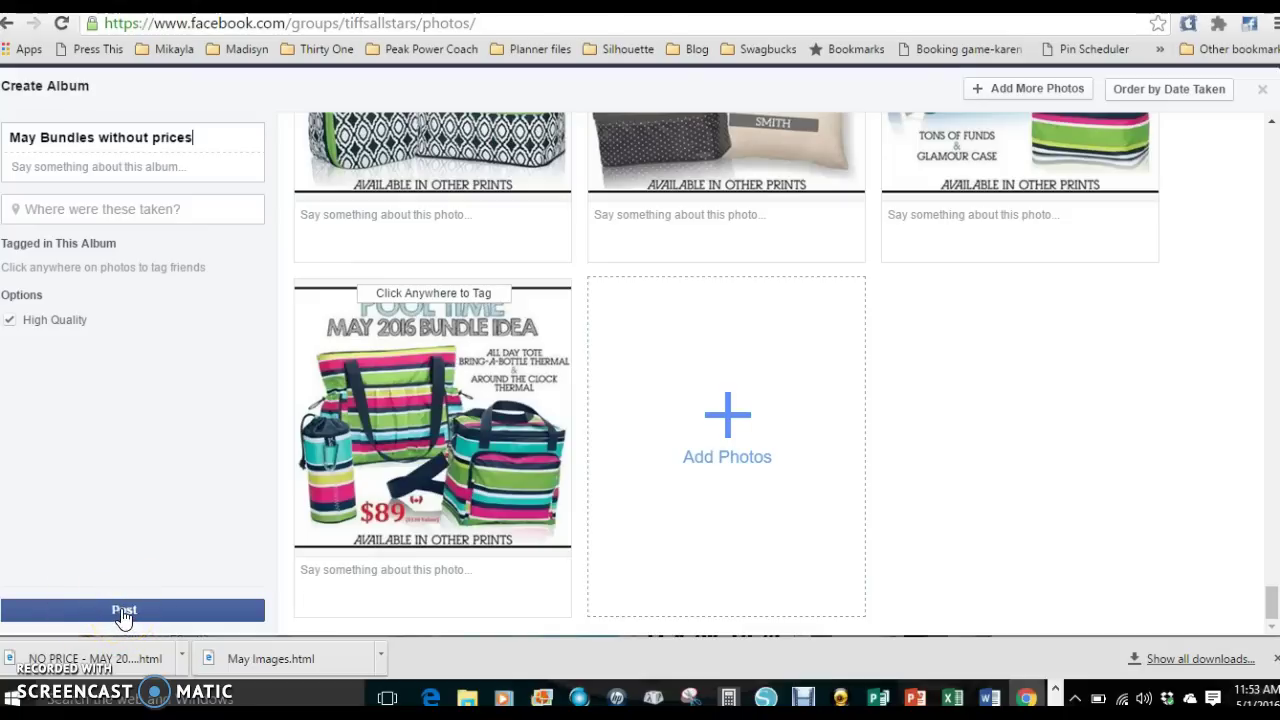
{"action": "left_click", "coordinate": [122, 614]}
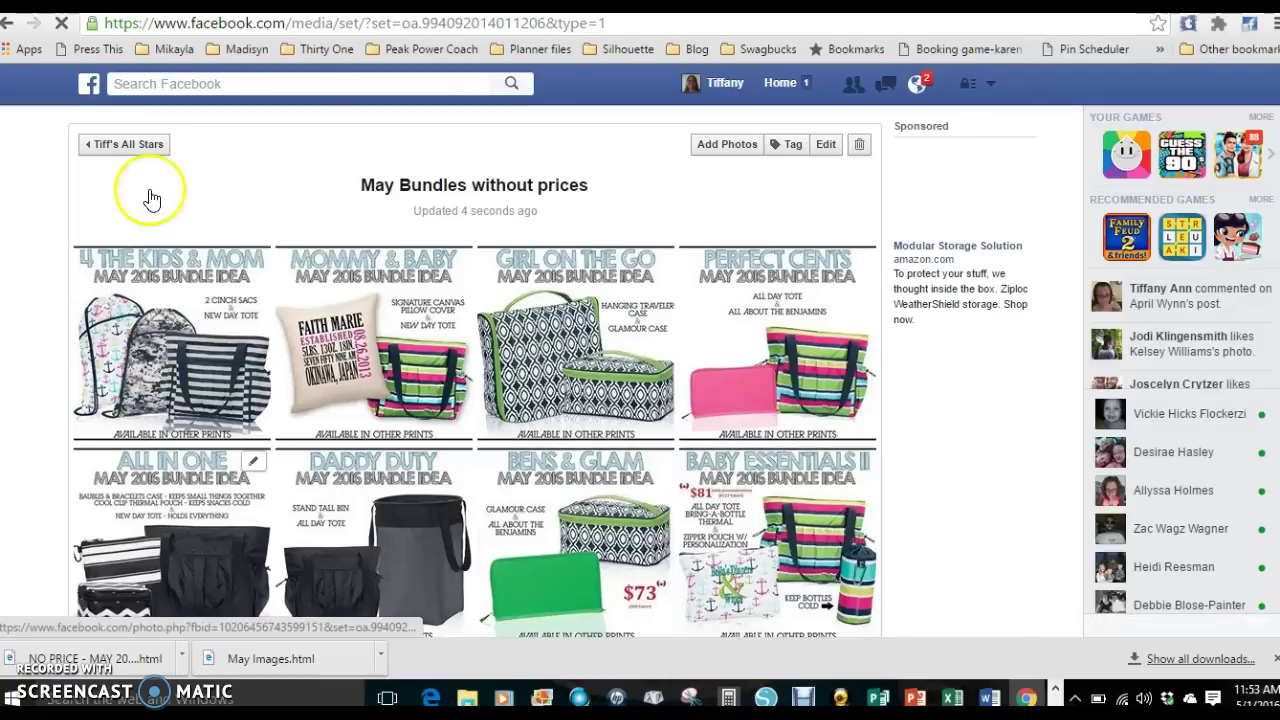
Return to the All Stars group's discussion and view the new album's post under recent activity.
{"action": "left_click", "coordinate": [144, 152]}
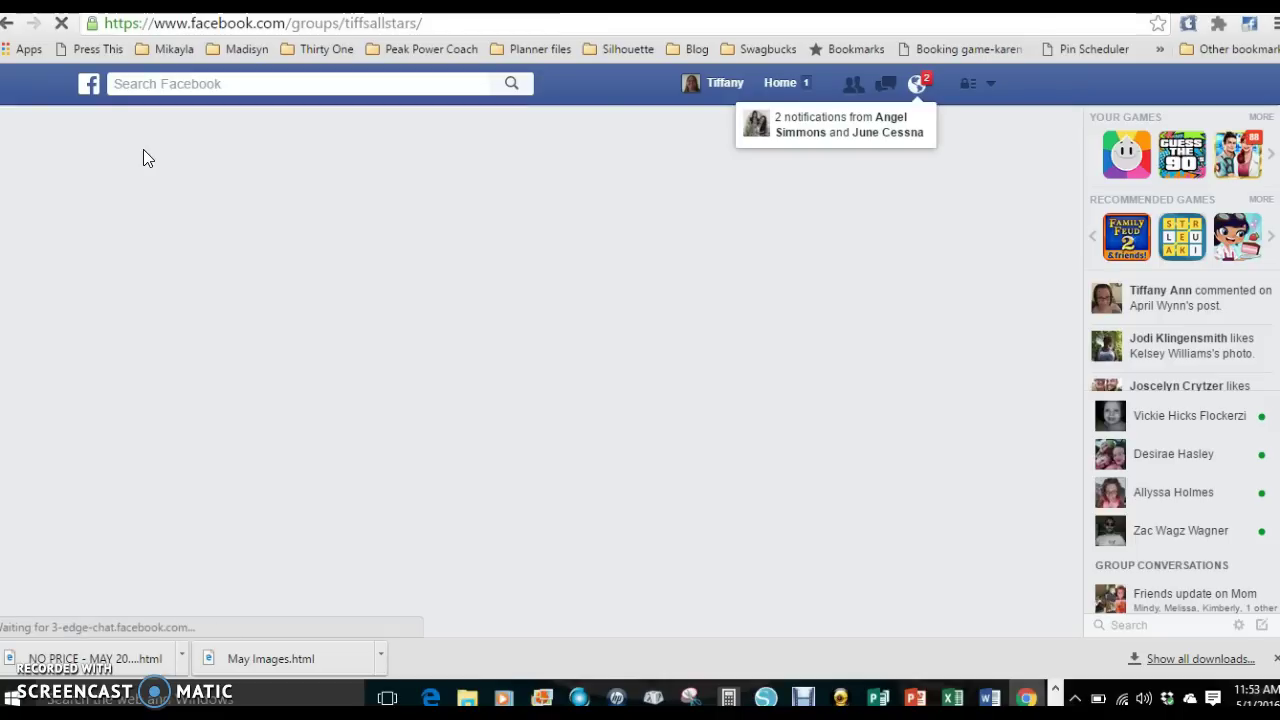
{"action": "left_click", "coordinate": [580, 394]}
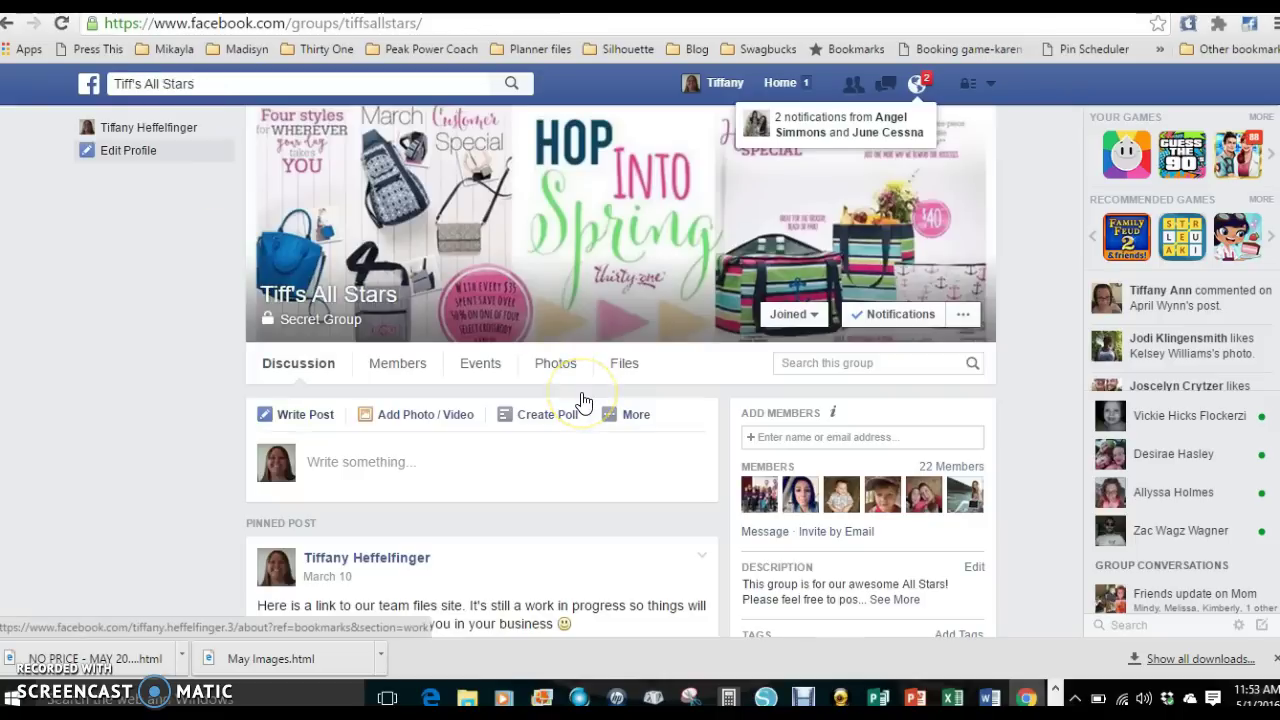
{"action": "scroll", "coordinate": [583, 400], "scroll_direction": "down", "scroll_amount": 5}
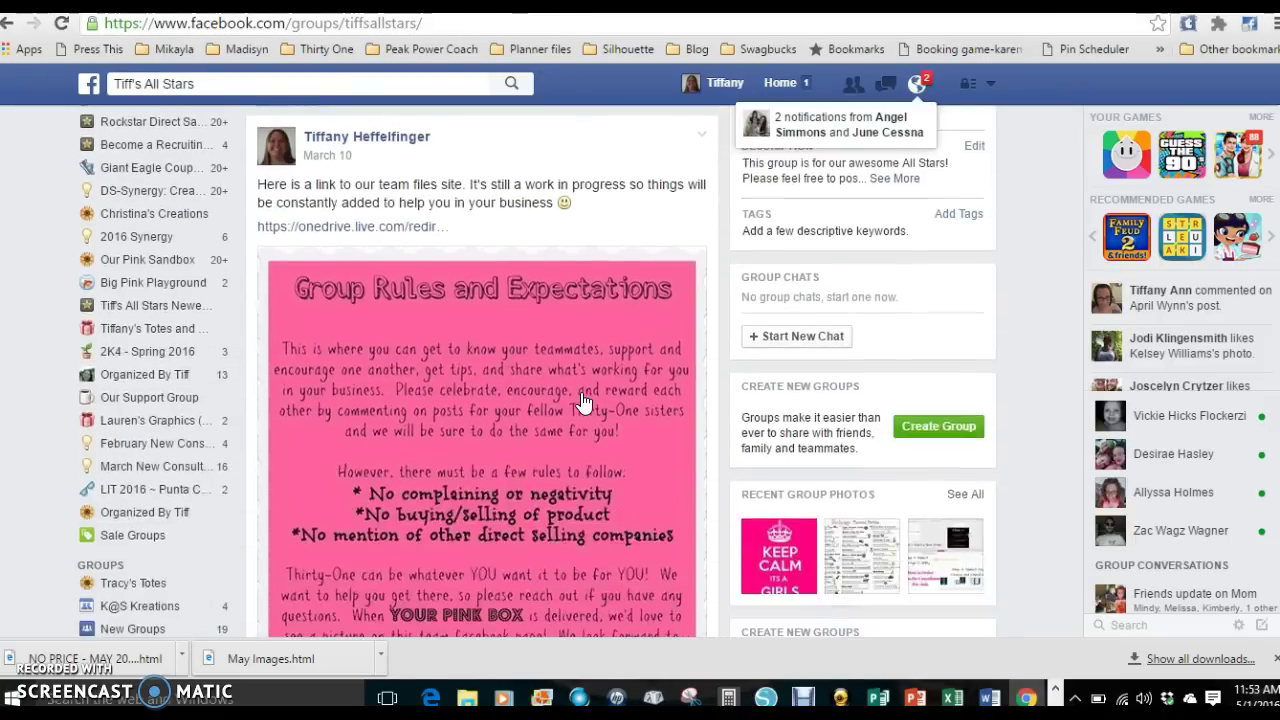
{"action": "scroll", "coordinate": [583, 400], "scroll_direction": "down", "scroll_amount": 5}
{"action": "scroll", "coordinate": [583, 400], "scroll_direction": "down", "scroll_amount": 3}
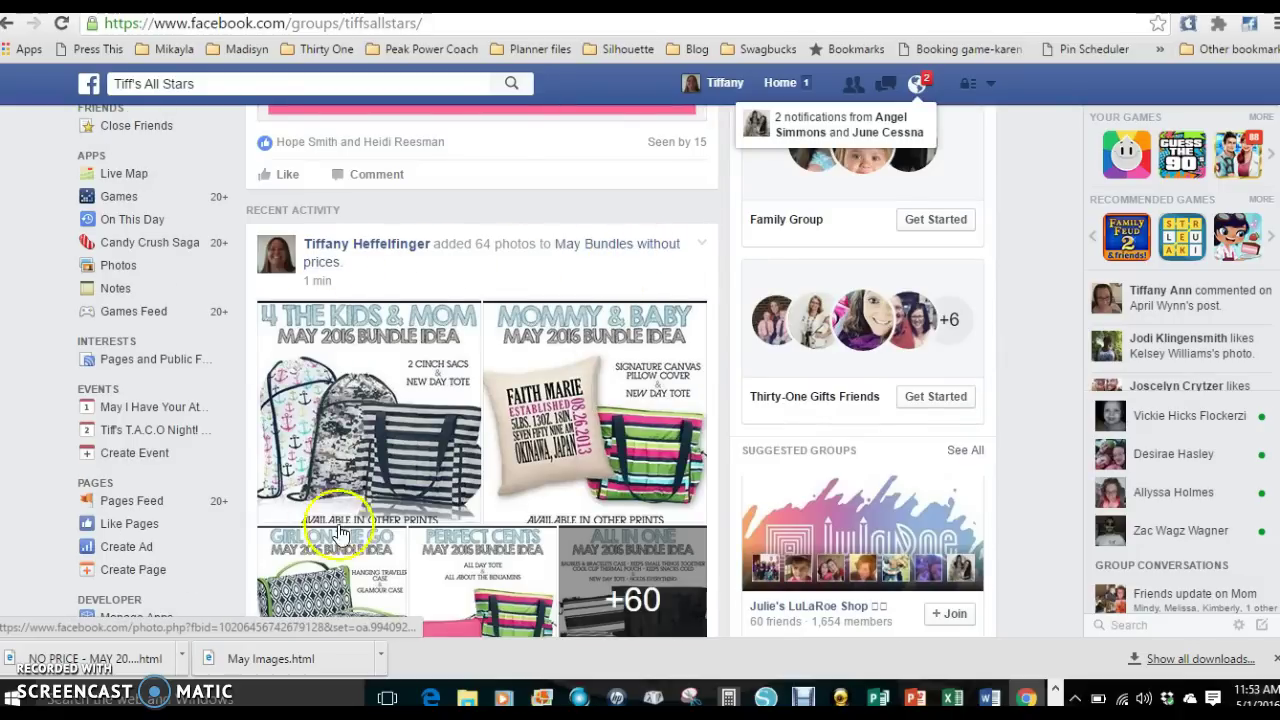
{"action": "scroll", "coordinate": [330, 535], "scroll_direction": "down", "scroll_amount": 2}
{"action": "left_click", "coordinate": [183, 567]}
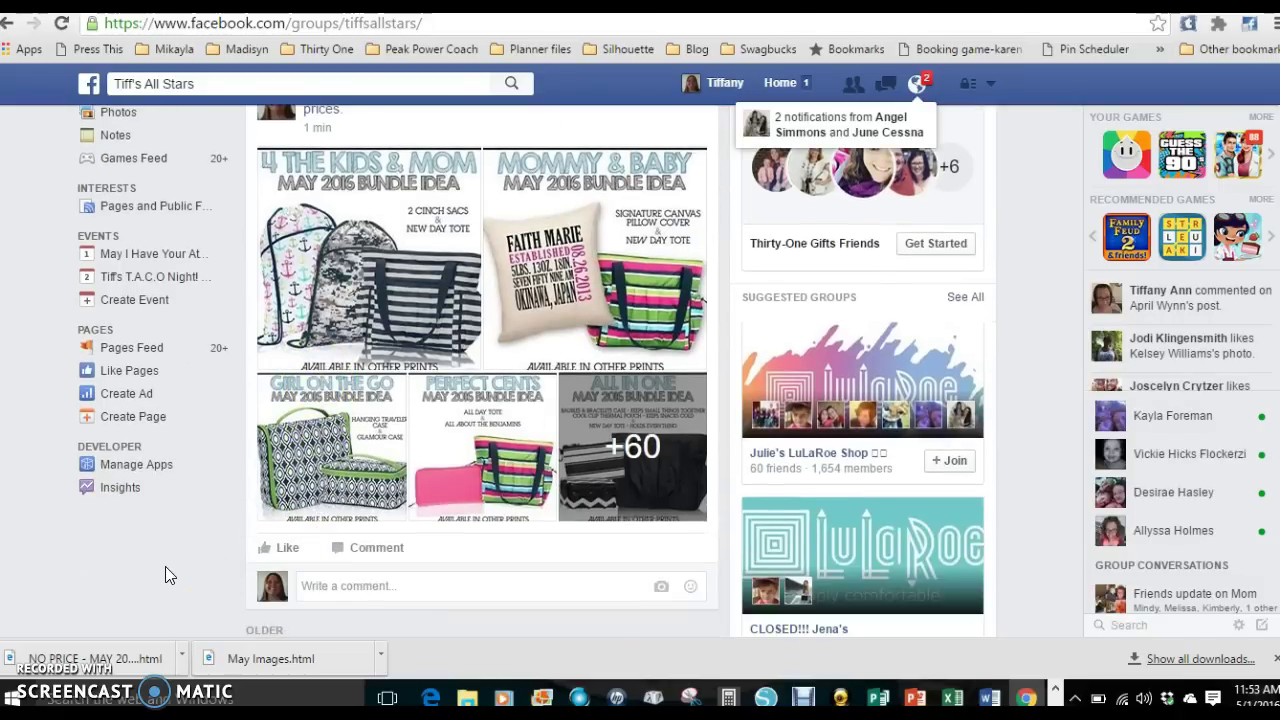
{"action": "left_click", "coordinate": [77, 668]}
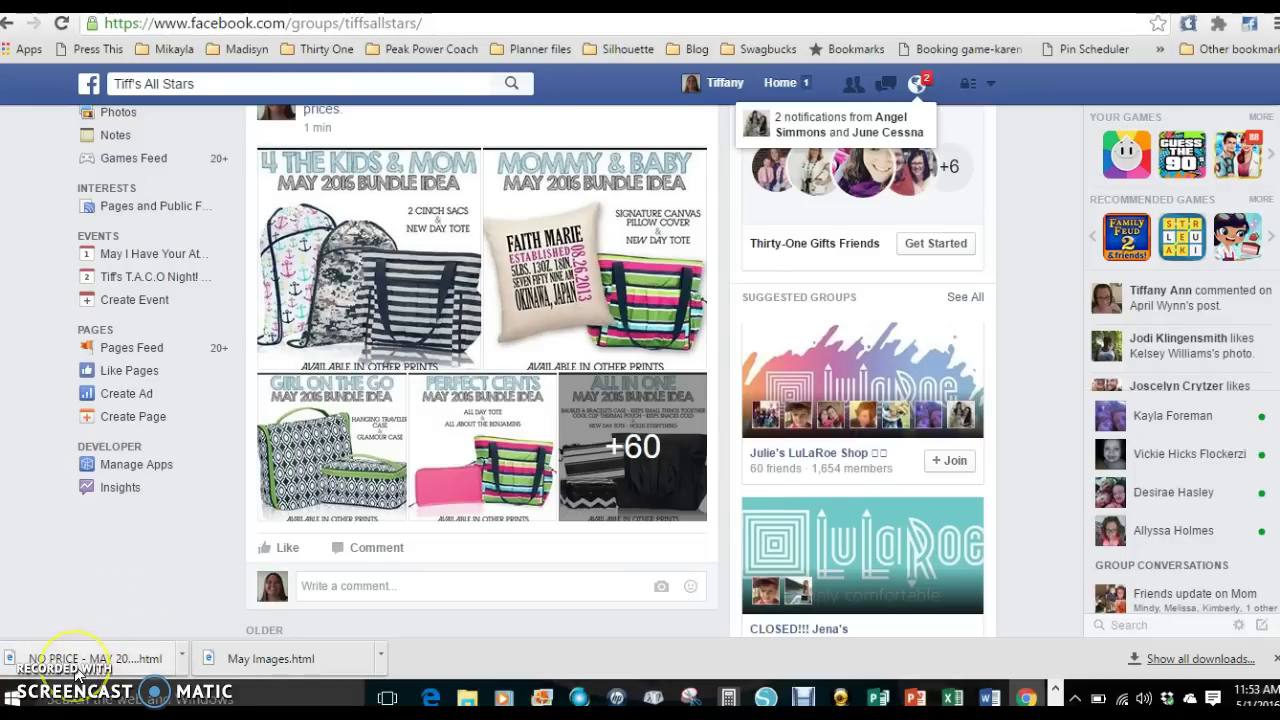